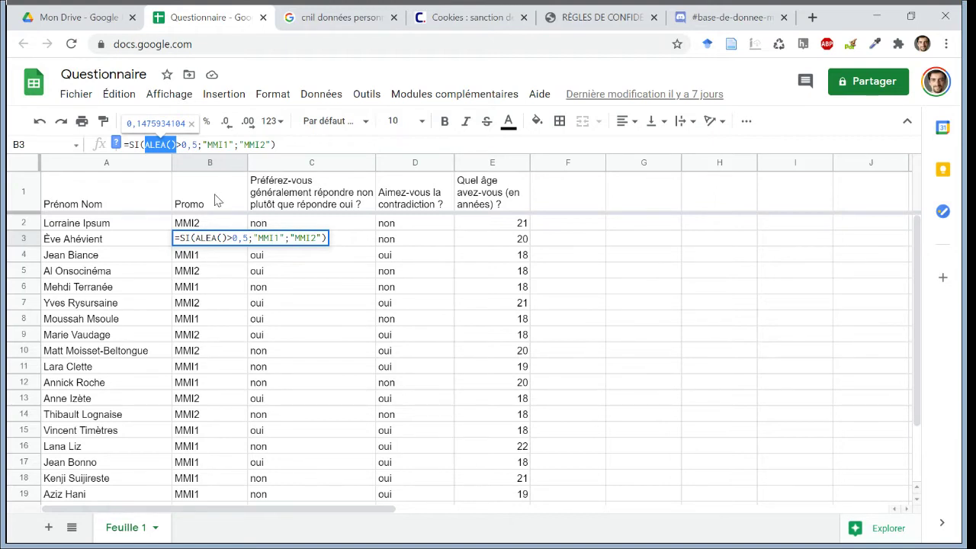
Step: Exit the formula in B3 and examine the formulas behind both oui/non question columns and the age column
left_click(210, 229)
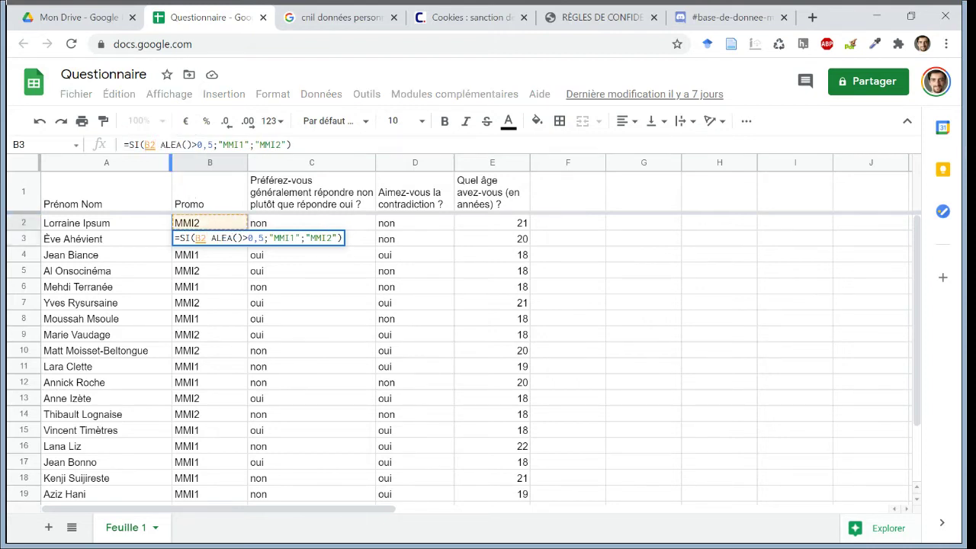
key("BackSpace")
key("BackSpace")
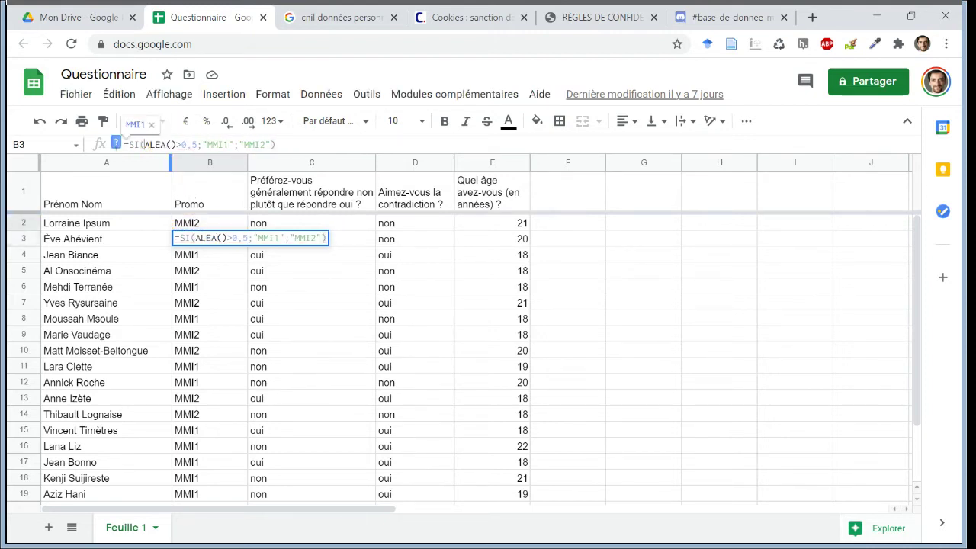
key("Return")
left_click(296, 228)
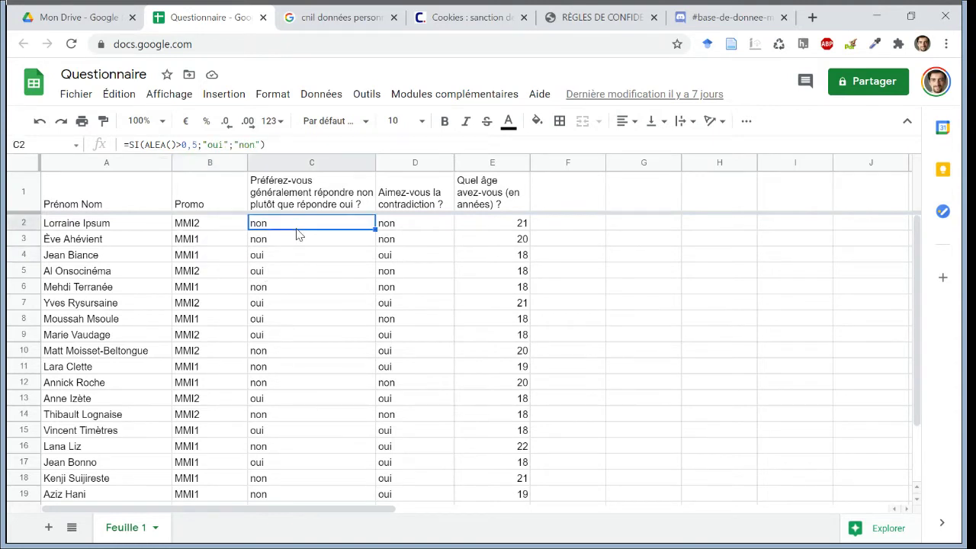
key("Right")
key("Right")
key("Left")
key("Down")
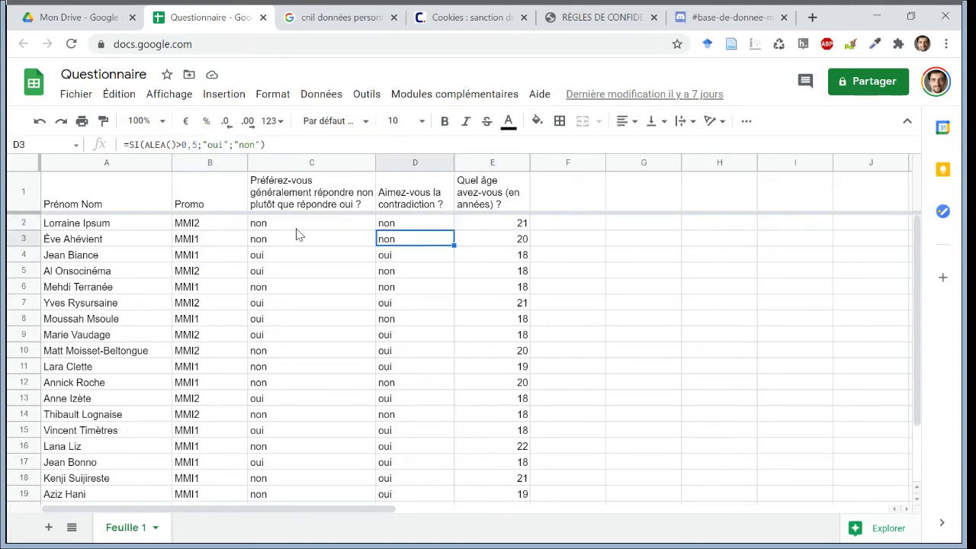
left_click(469, 240)
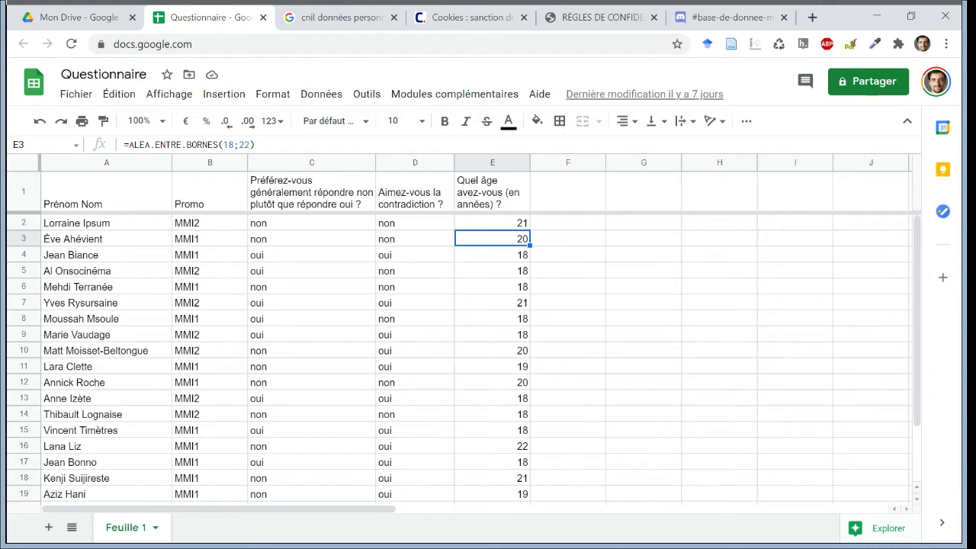
Step: Enter p in cell F2 to recalculate the random values, and clear the cell again
left_click(554, 229)
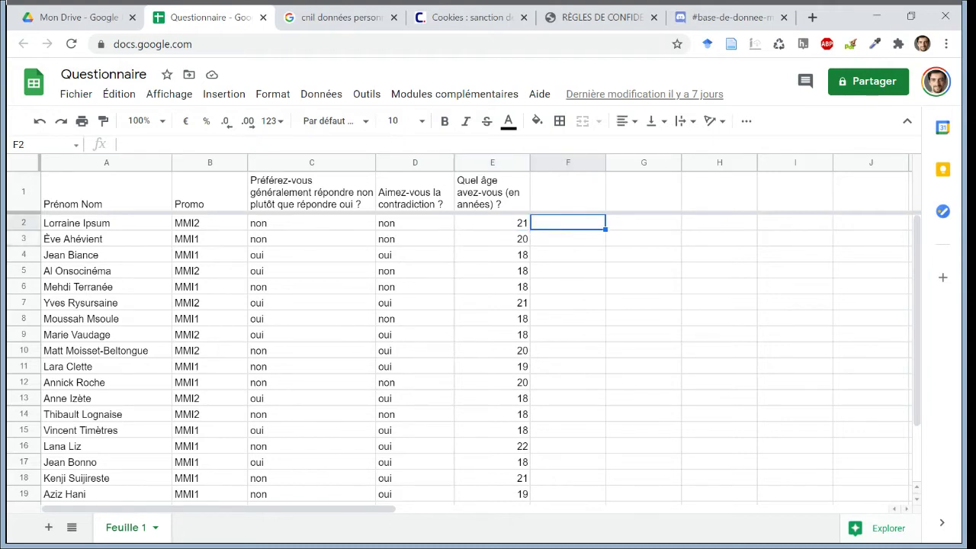
type("p")
key("Return")
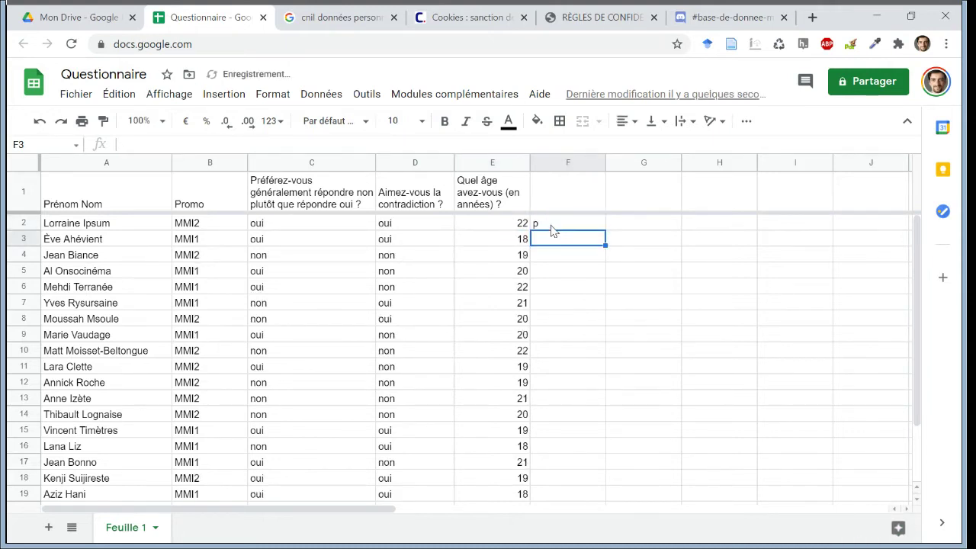
left_click(552, 228)
key("Delete")
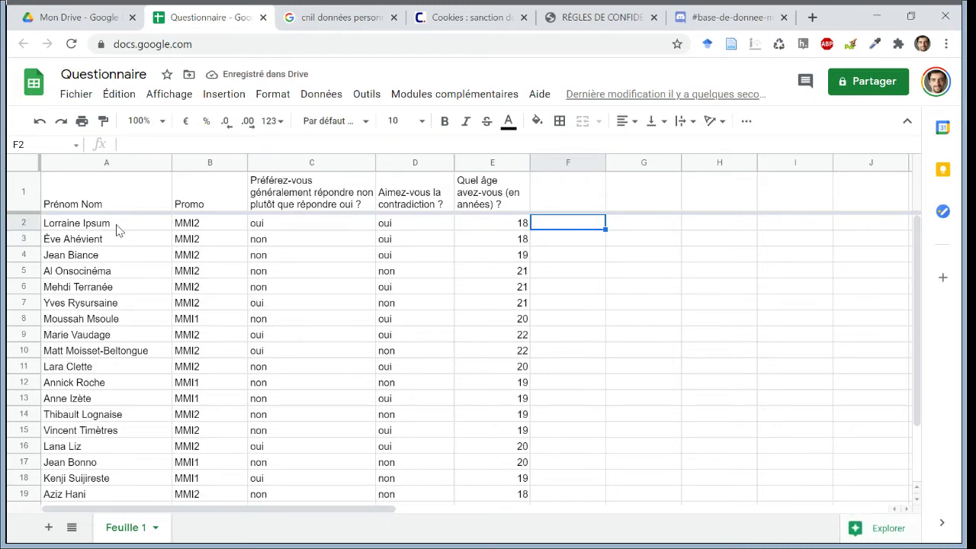
Step: Review the names in column A, and consult the CNIL article on Google's cookie sanctions before returning to the Questionnaire spreadsheet
left_click_drag(117, 224, 96, 433)
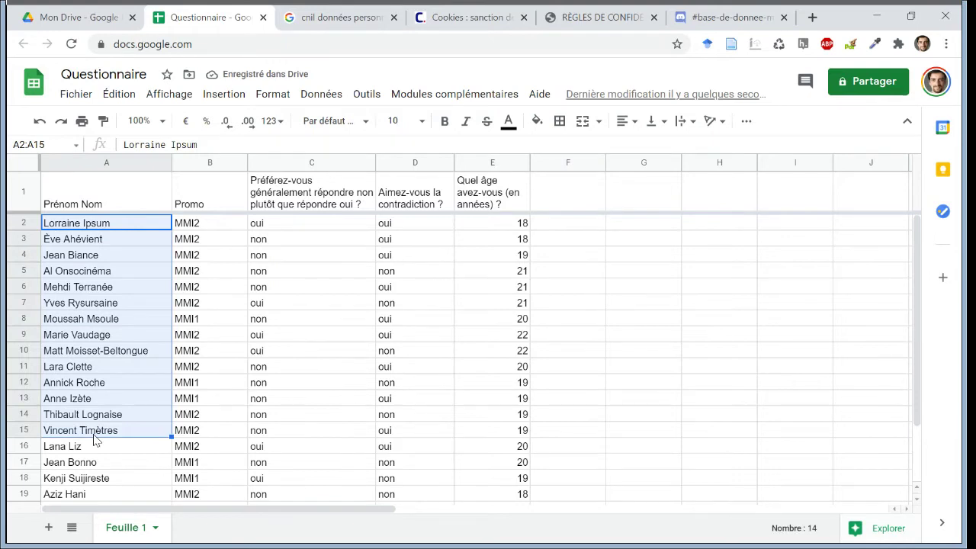
left_click(111, 403)
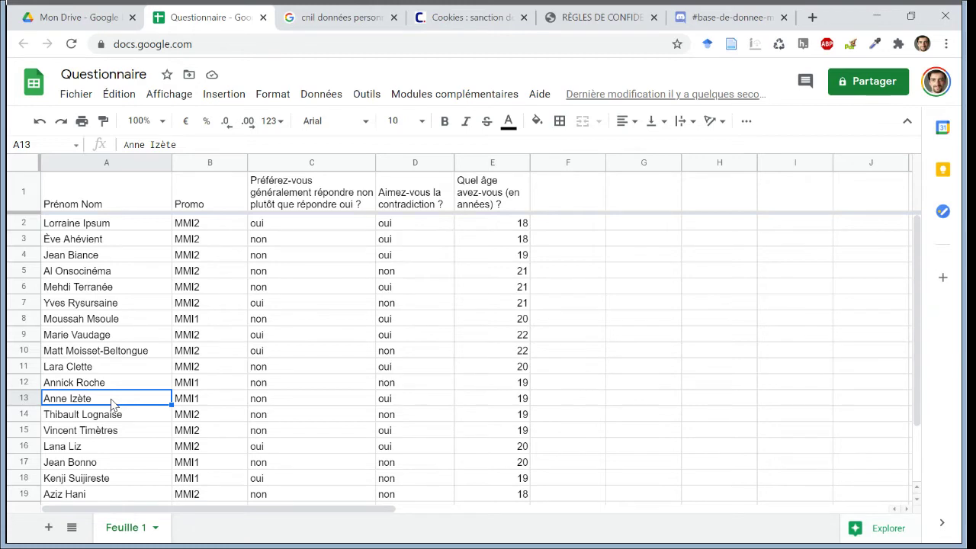
left_click(446, 23)
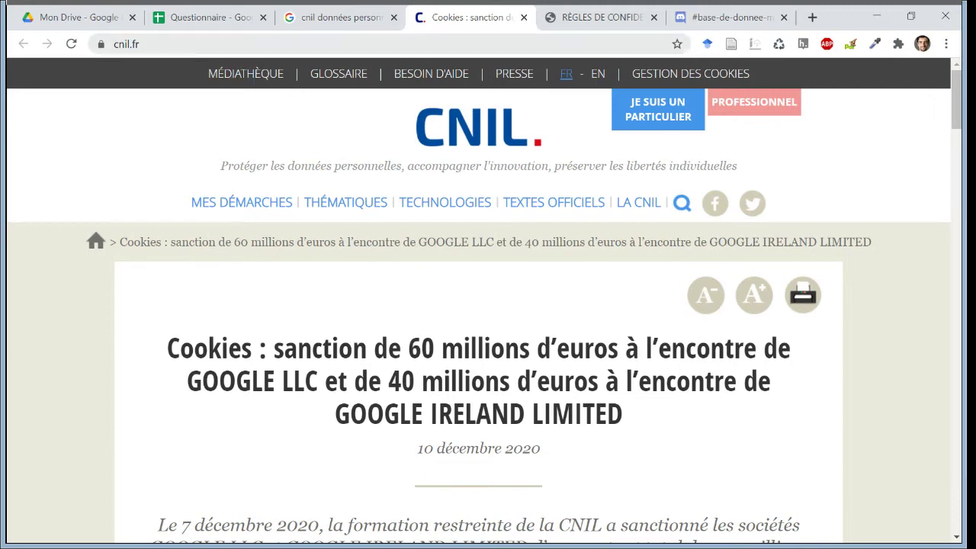
mouse_move(125, 45)
left_click(214, 22)
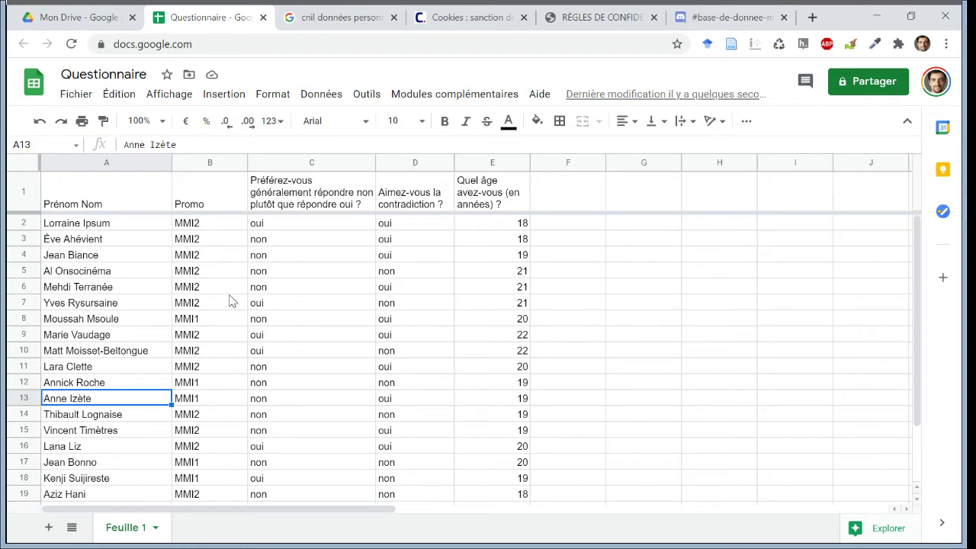
Step: Create a filter on the whole sheet and widen column D so its heading fits on two lines
key("ctrl+a")
key("shift+space")
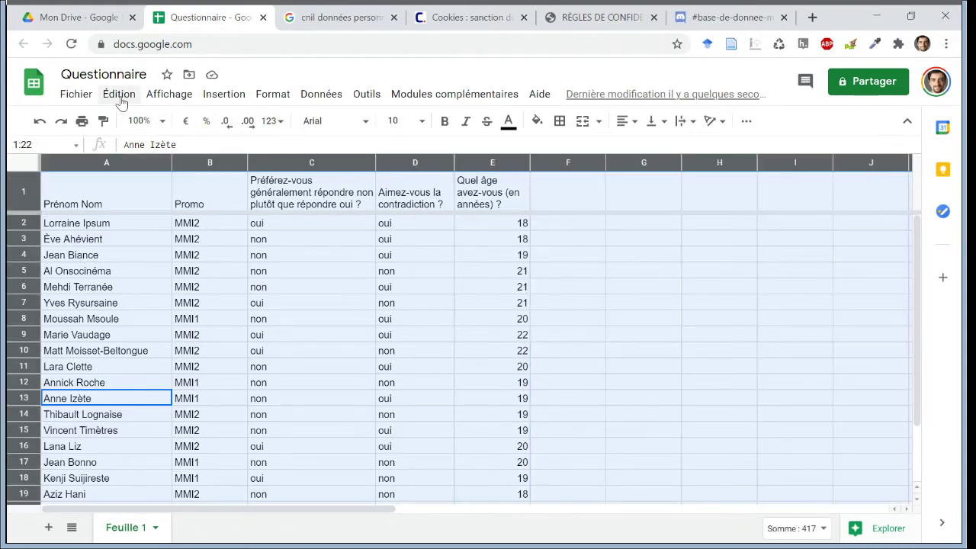
left_click(267, 94)
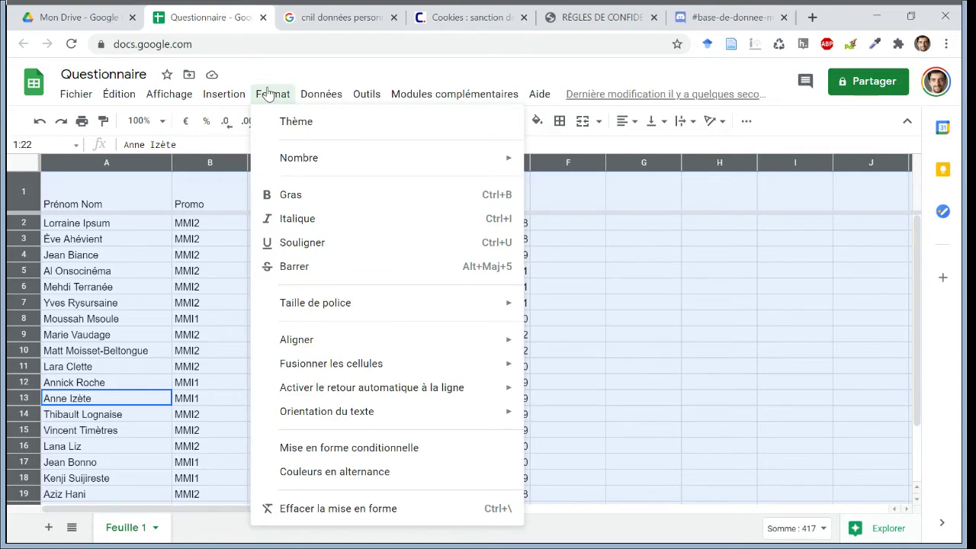
mouse_move(309, 95)
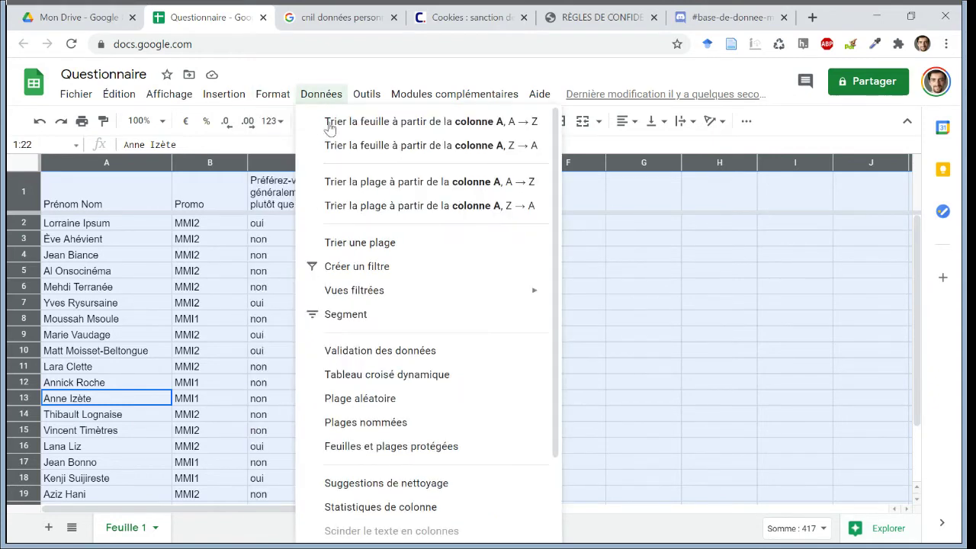
left_click(353, 271)
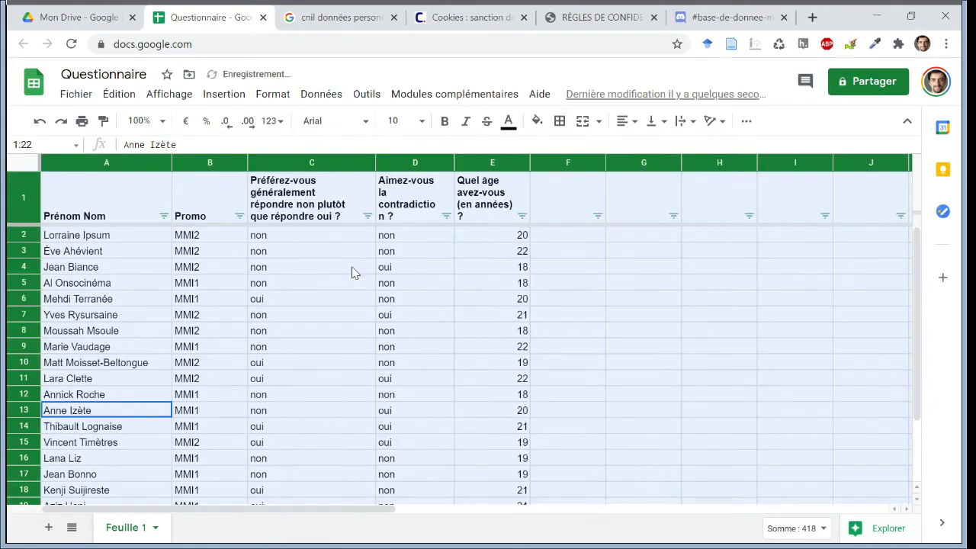
left_click(428, 202)
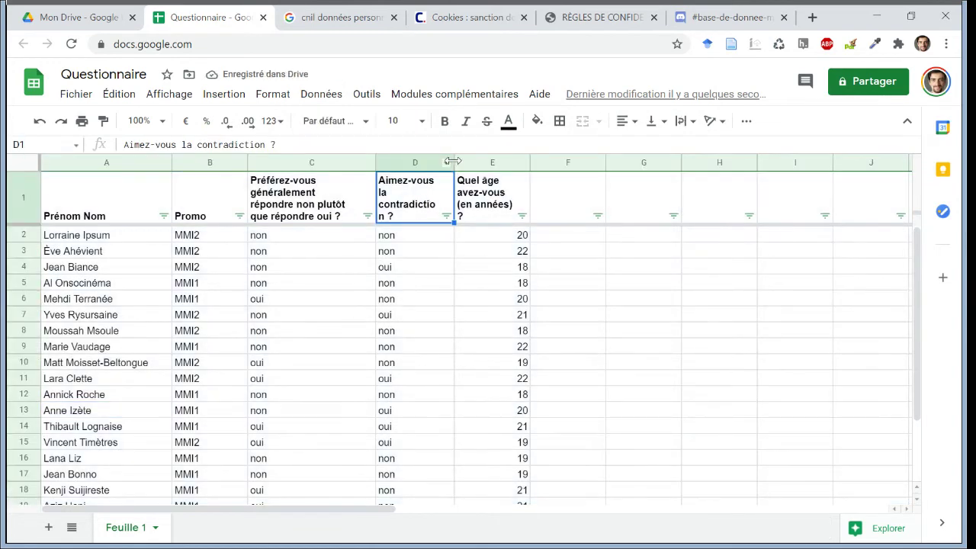
left_click_drag(460, 161, 474, 162)
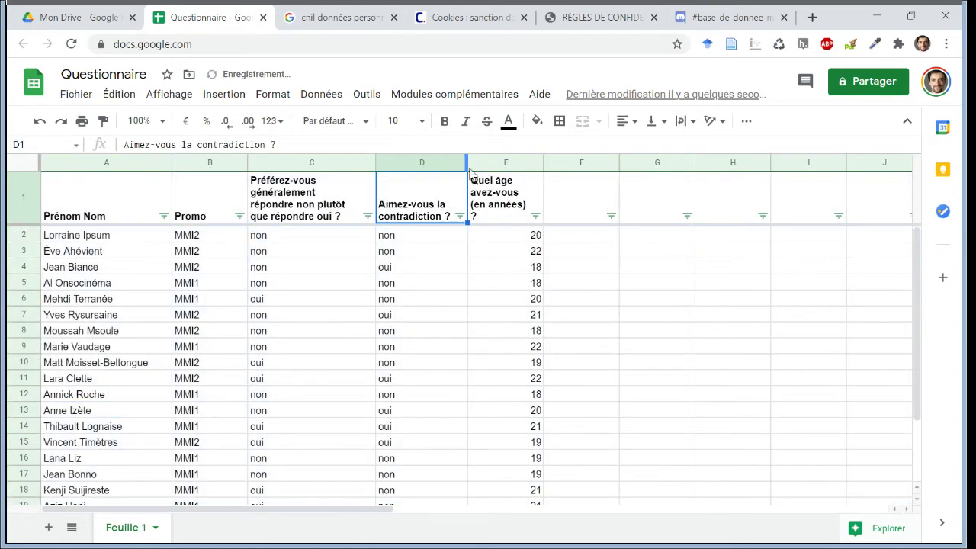
Step: Filter the "Aimez-vous la contradiction ?" column by value, keeping only non
left_click(459, 217)
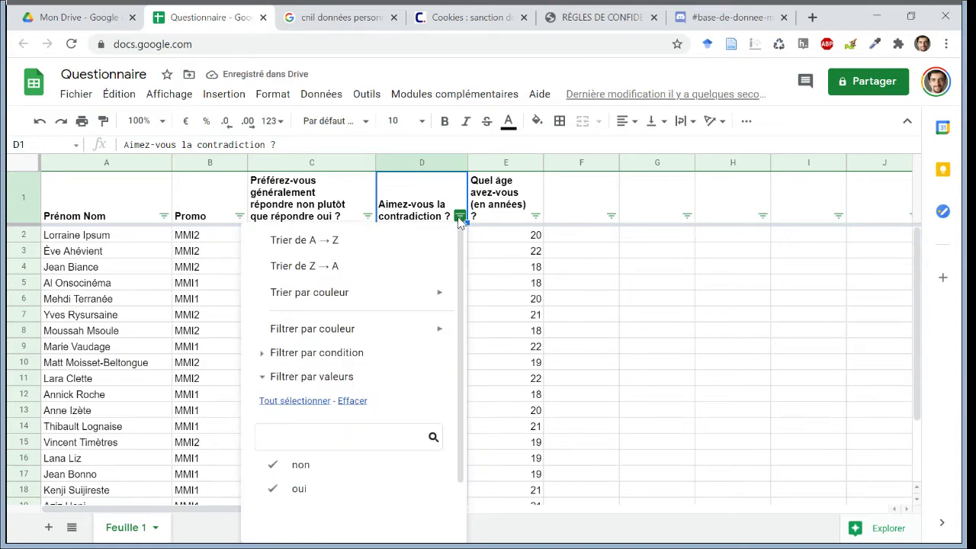
left_click(361, 488)
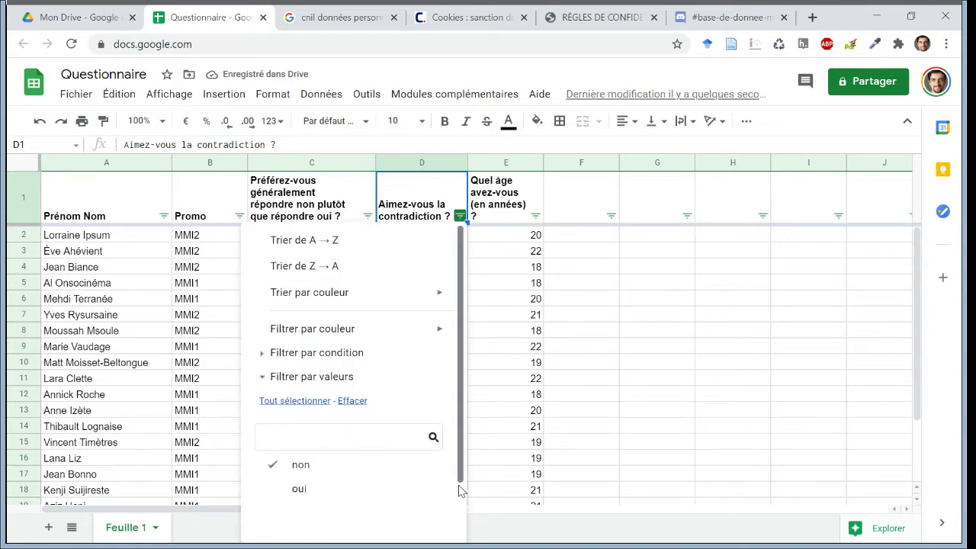
scroll(460, 503, "down", 2)
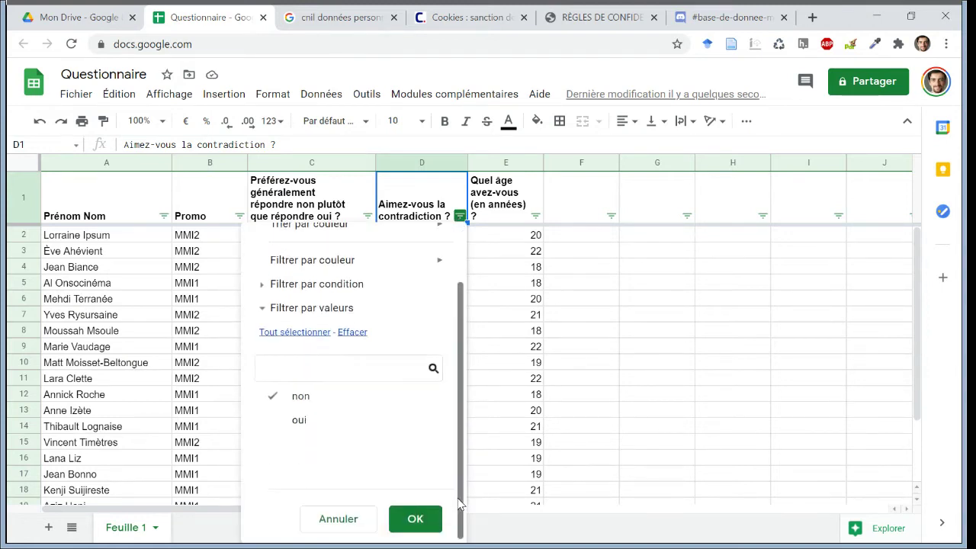
left_click(423, 521)
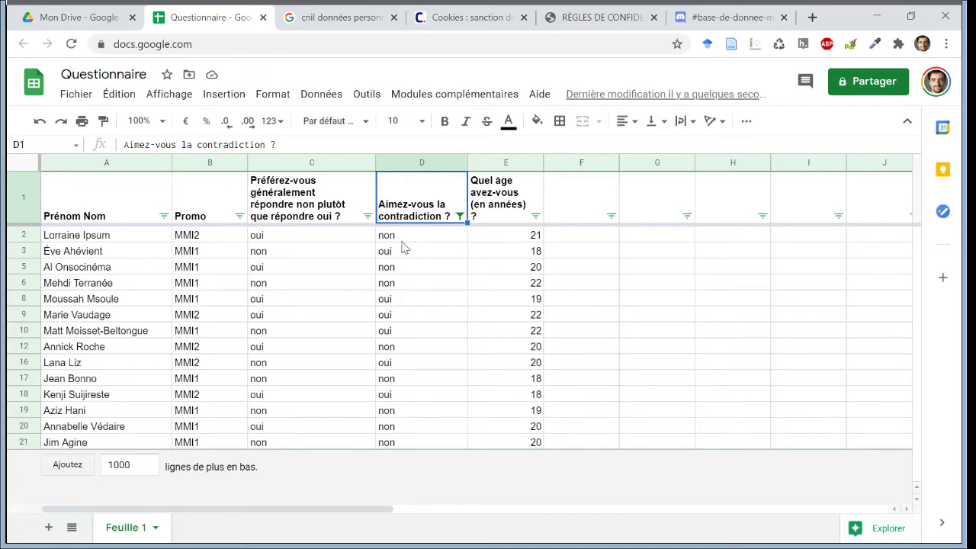
Step: Reset the filter on the "Aimez-vous la contradiction ?" column to include both oui and non
left_click(460, 217)
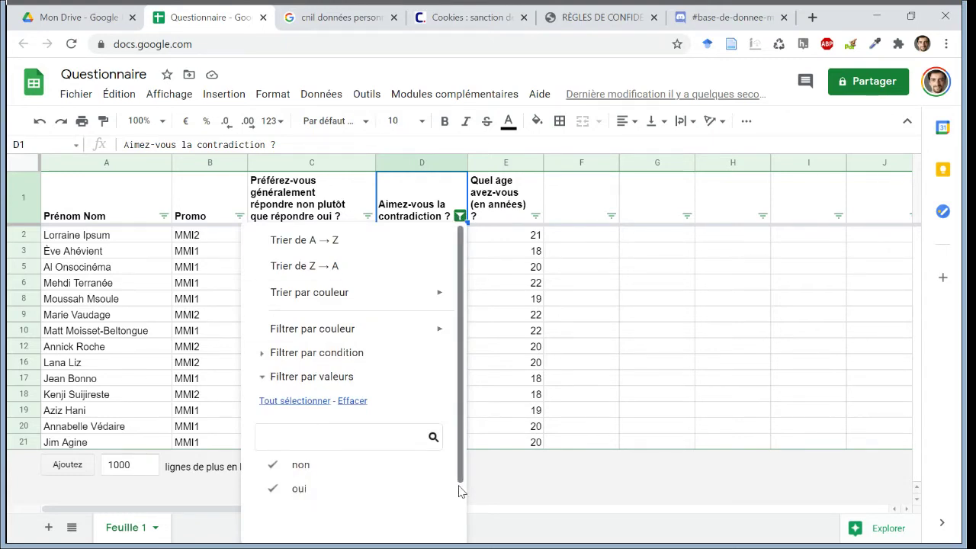
scroll(457, 501, "down", 2)
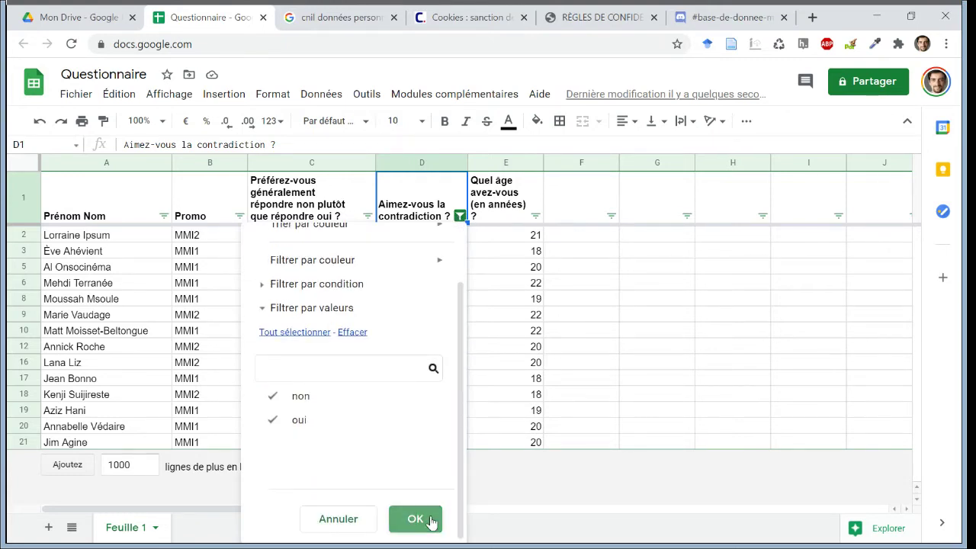
left_click(431, 521)
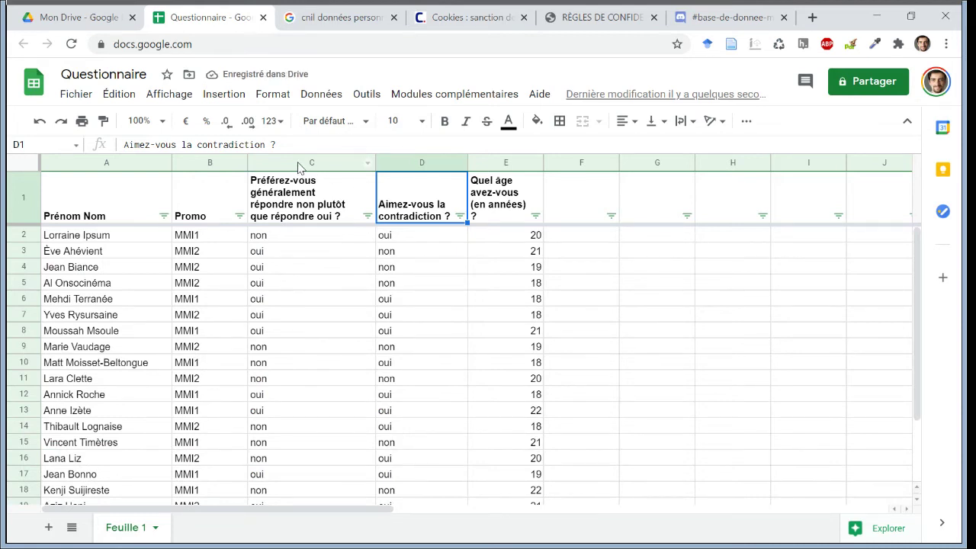
Step: Replace the formulas in columns C to E with static values by copying the columns and pasting only the values over them
left_click_drag(299, 168, 503, 163)
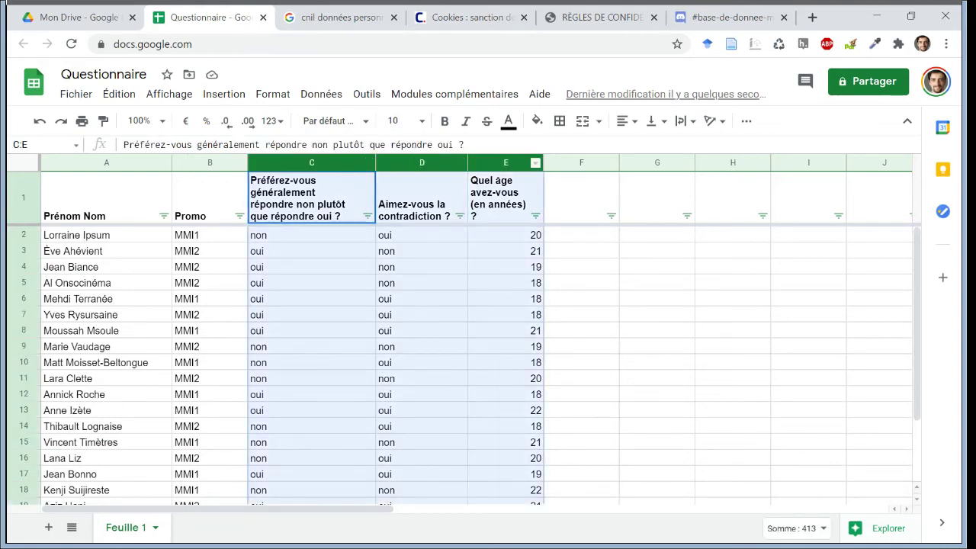
key("ctrl+c")
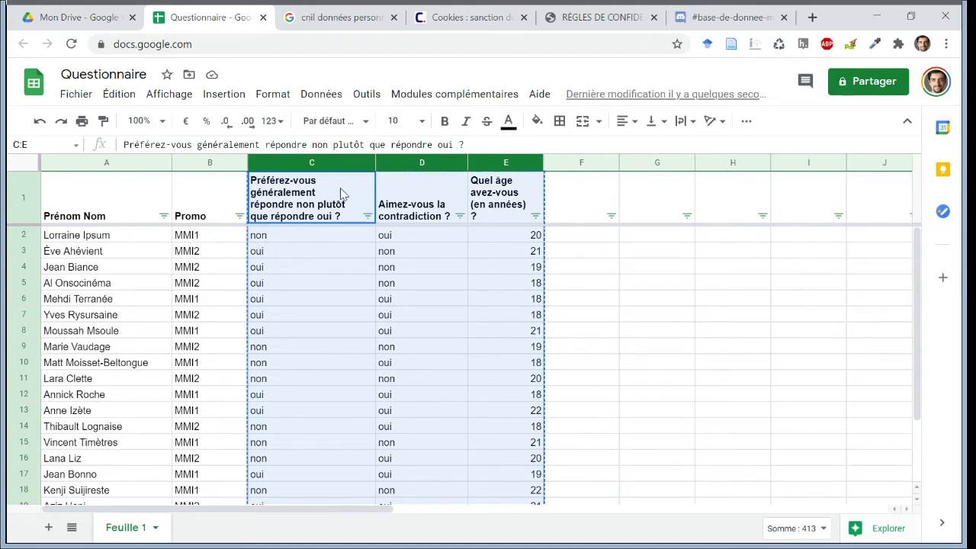
left_click(119, 94)
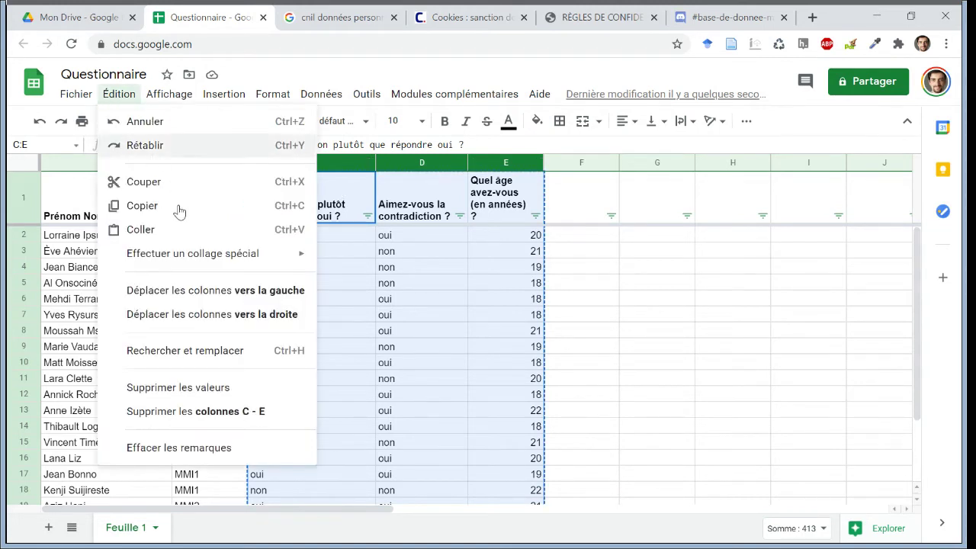
mouse_move(199, 250)
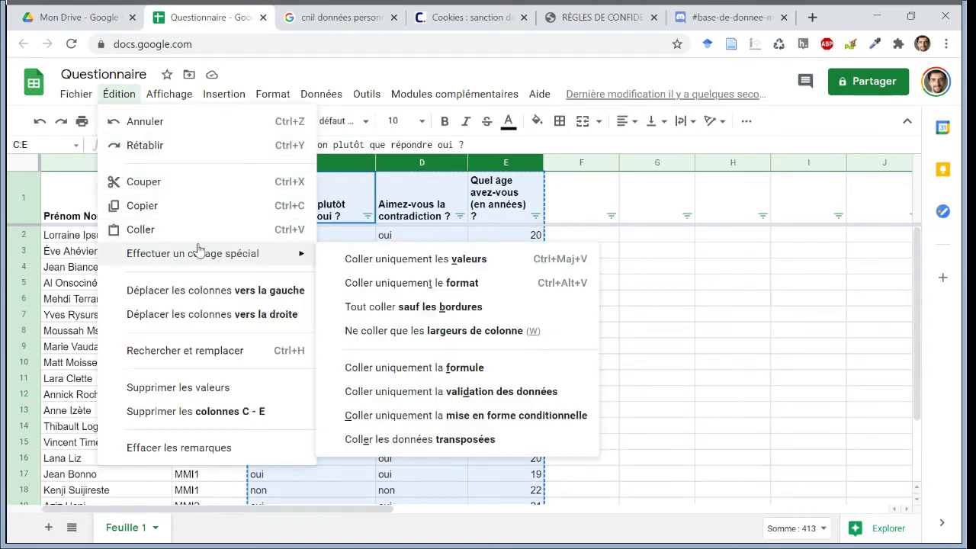
left_click(353, 259)
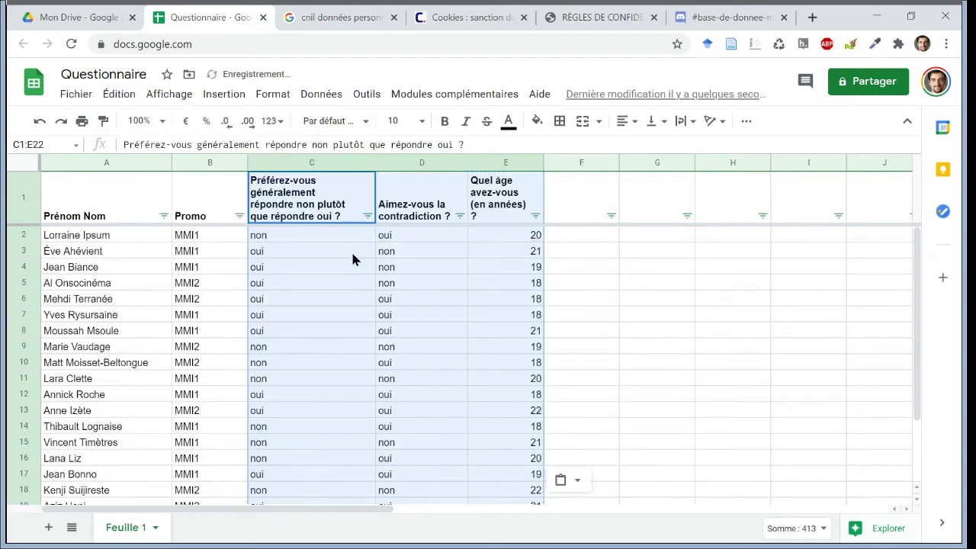
left_click(341, 256)
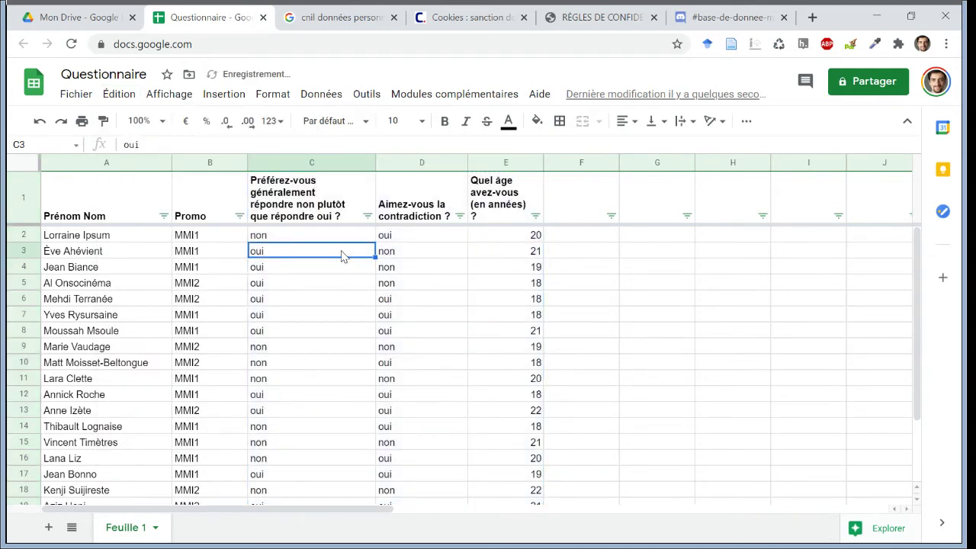
left_click(417, 258)
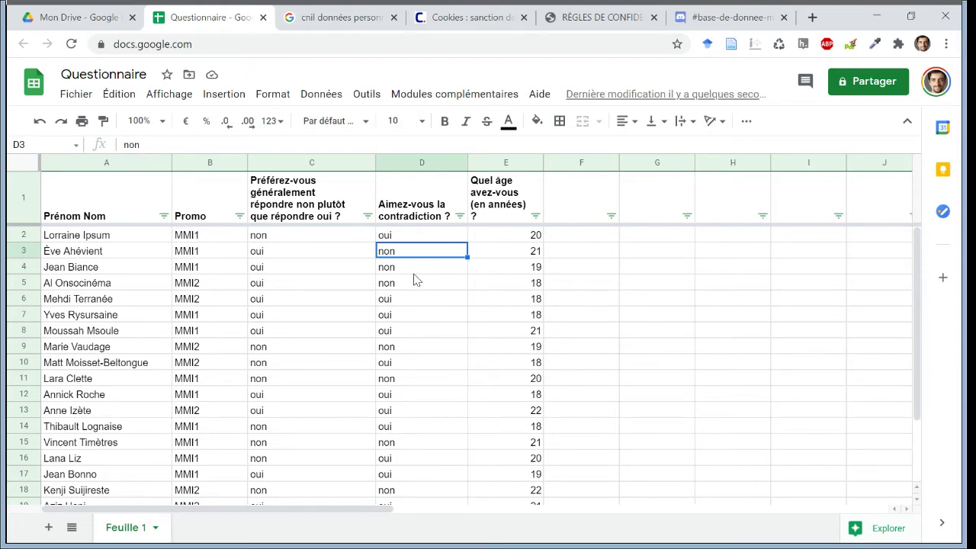
Step: Filter the "Préférez-vous généralement répondre non plutôt que répondre oui ?" column by value, keeping only non
left_click(368, 216)
left_click(248, 488)
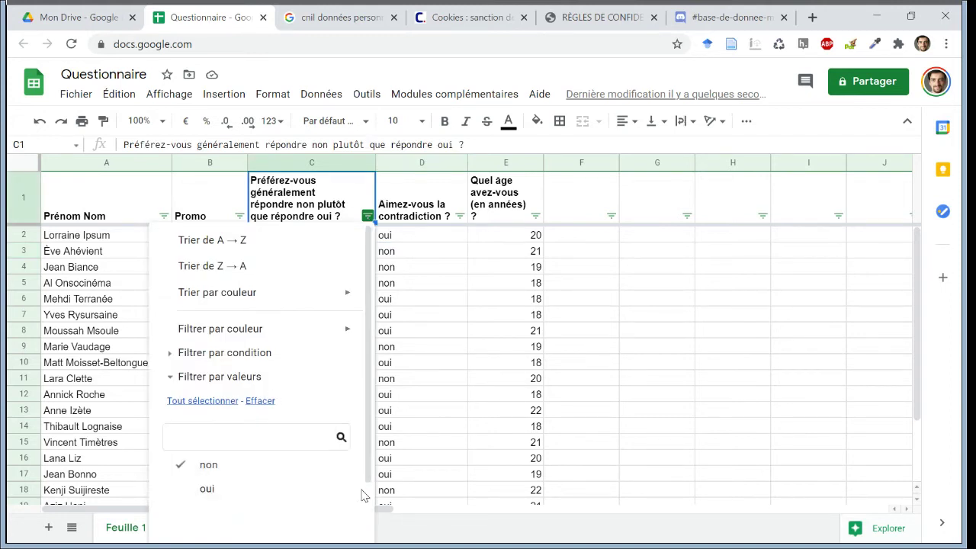
scroll(368, 496, "down", 2)
left_click(338, 516)
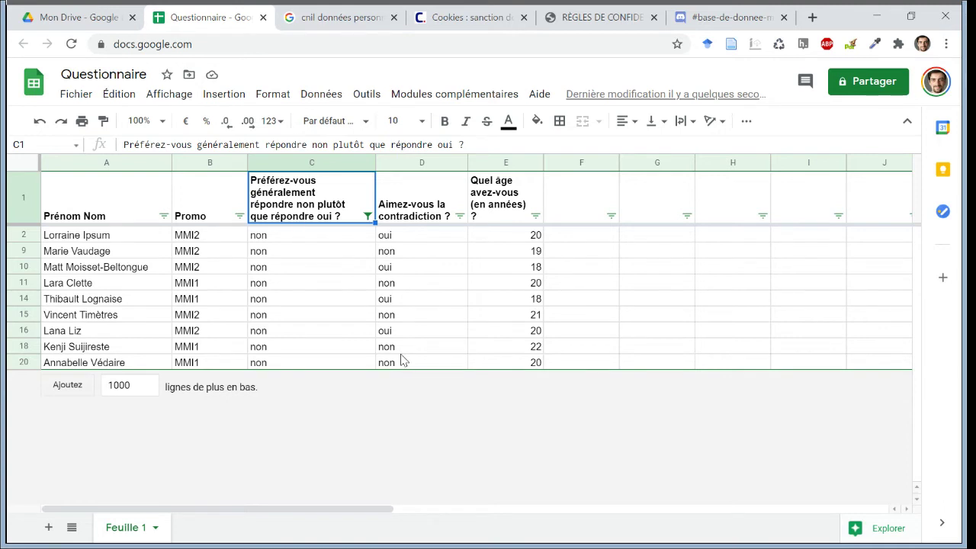
Step: Reset the filter on the "Préférez-vous généralement répondre non plutôt que répondre oui ?" column to include both oui and non
left_click(366, 218)
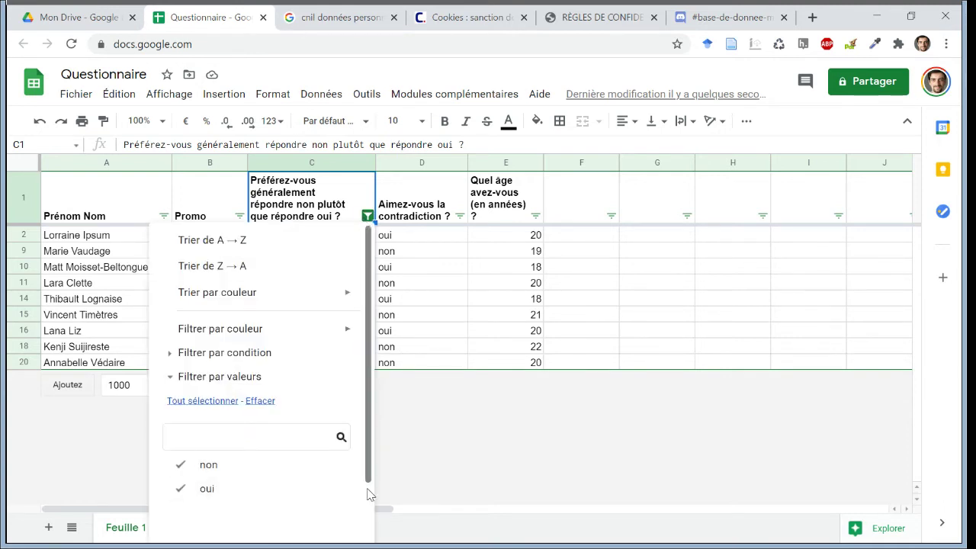
scroll(367, 494, "down", 2)
left_click(326, 519)
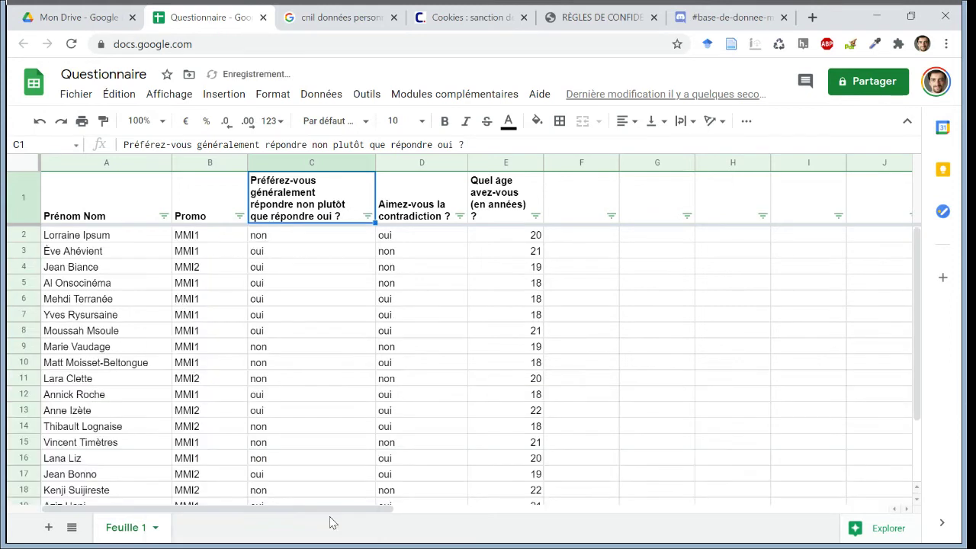
left_click(364, 368)
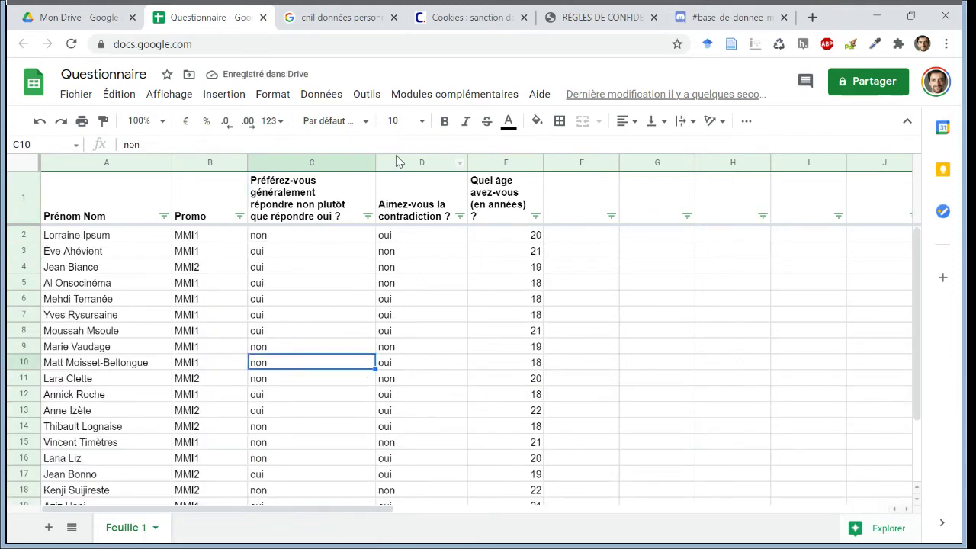
Step: Create a pivot table in a new sheet from columns A to E of Feuille 1
left_click_drag(147, 164, 507, 163)
left_click(321, 94)
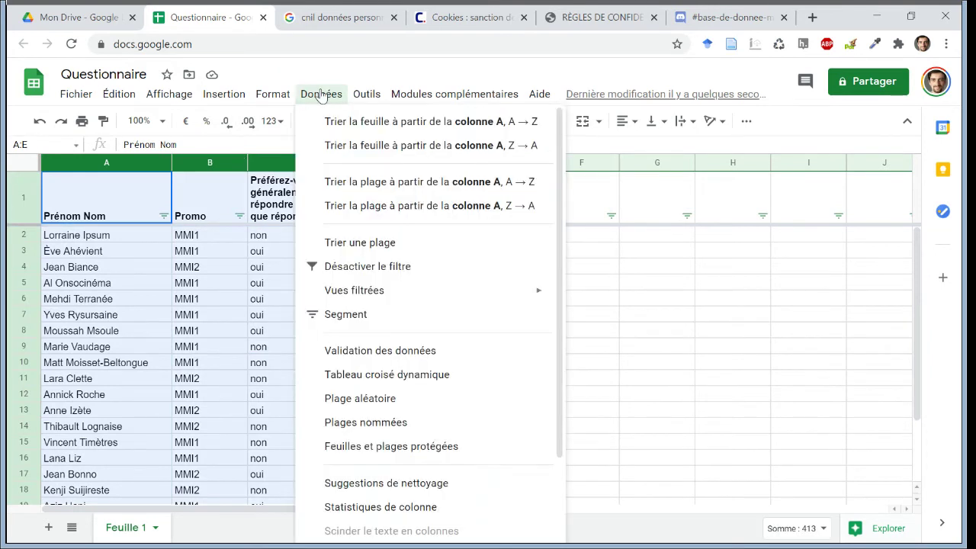
left_click(359, 374)
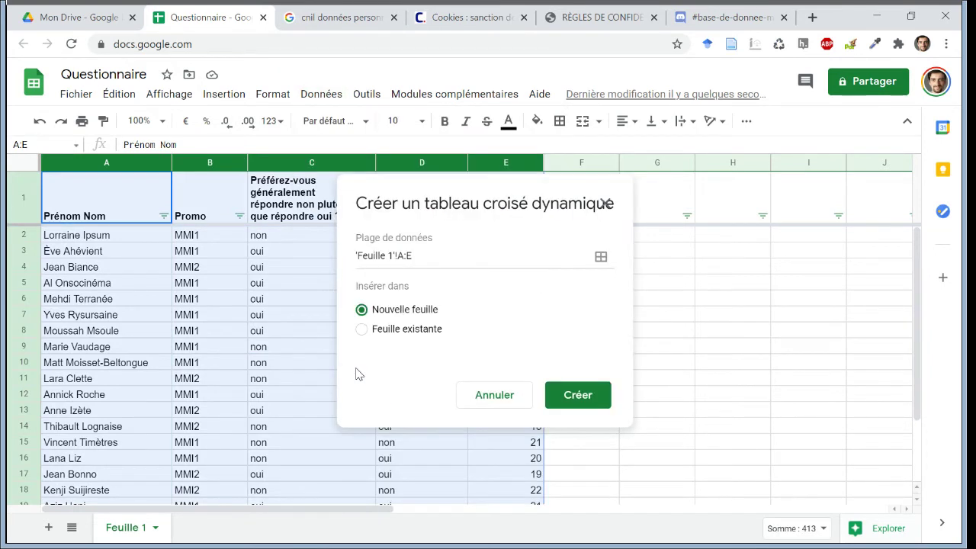
left_click(571, 394)
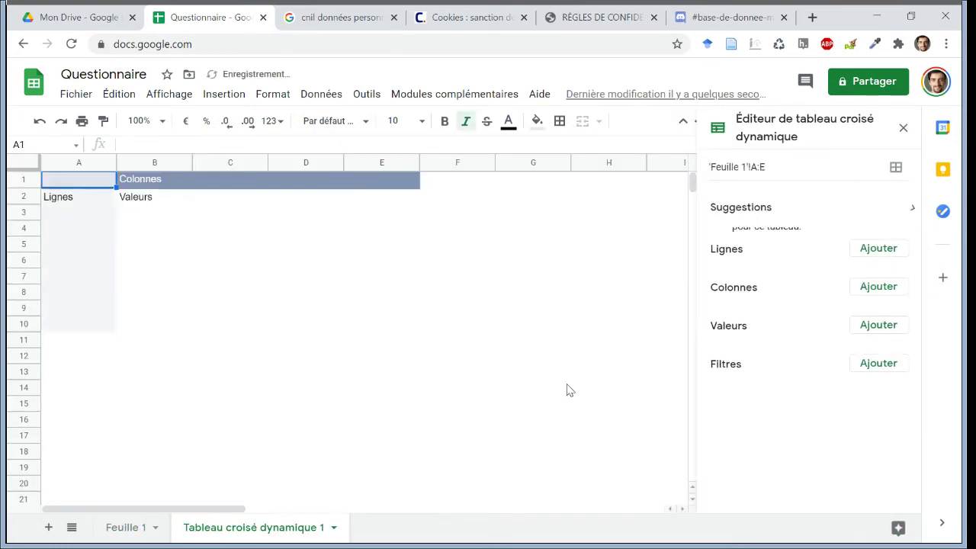
Step: Set the pivot table's rows to "Préférez-vous généralement répondre non plutôt que répondre oui ?" and its columns to "Aimez-vous la contradiction ?"
left_click(867, 246)
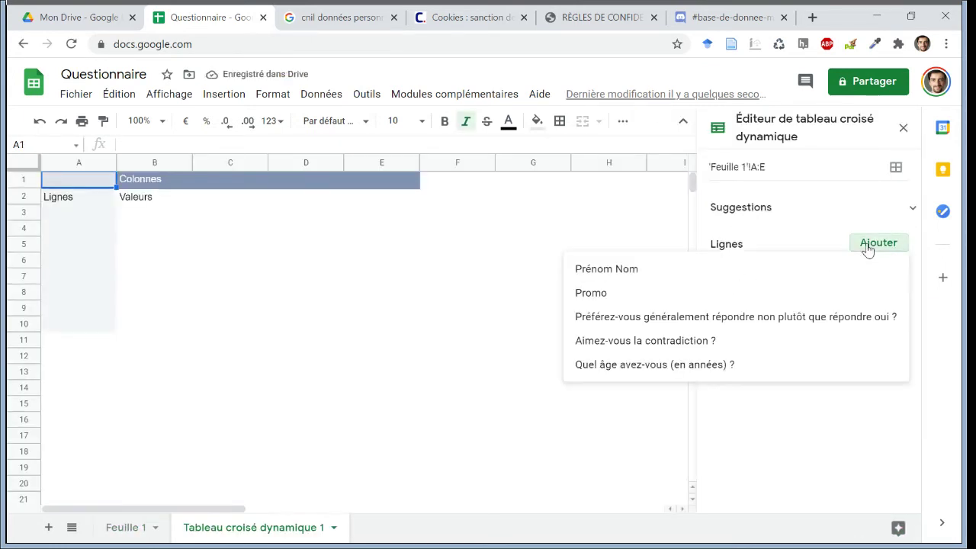
left_click(767, 317)
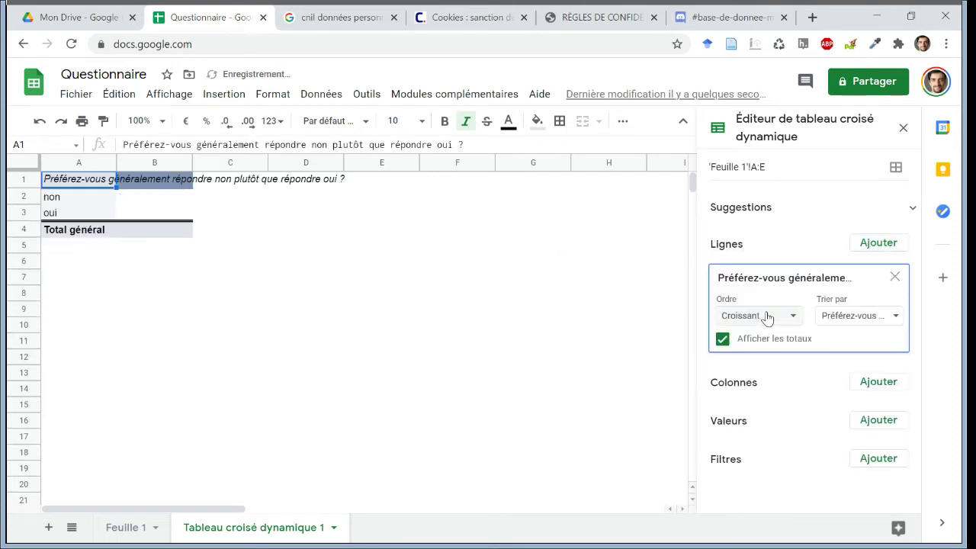
left_click(879, 384)
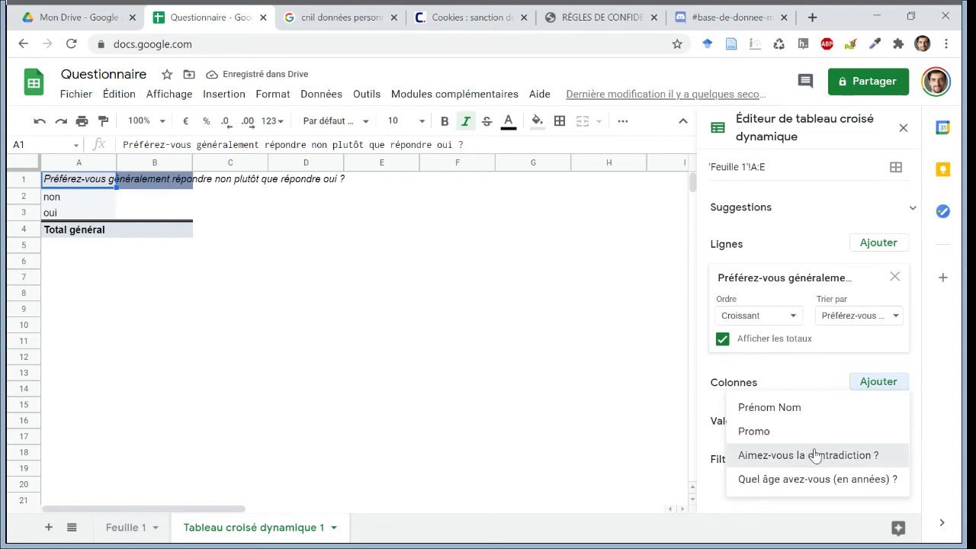
left_click(838, 453)
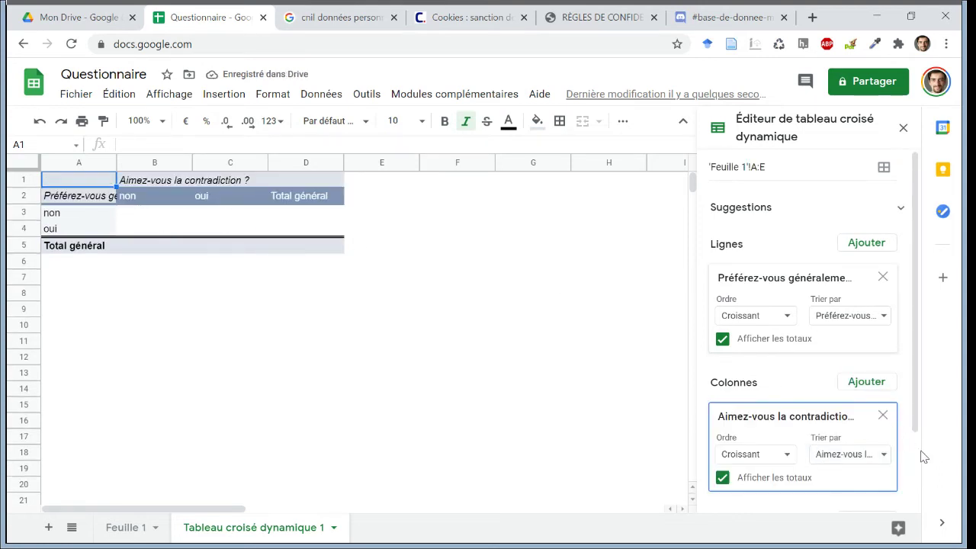
Step: Add "Préférez-vous généralement répondre non plutôt que répondre oui ?" as the pivot table's value, summarized by COUNTA
scroll(912, 456, "down", 3)
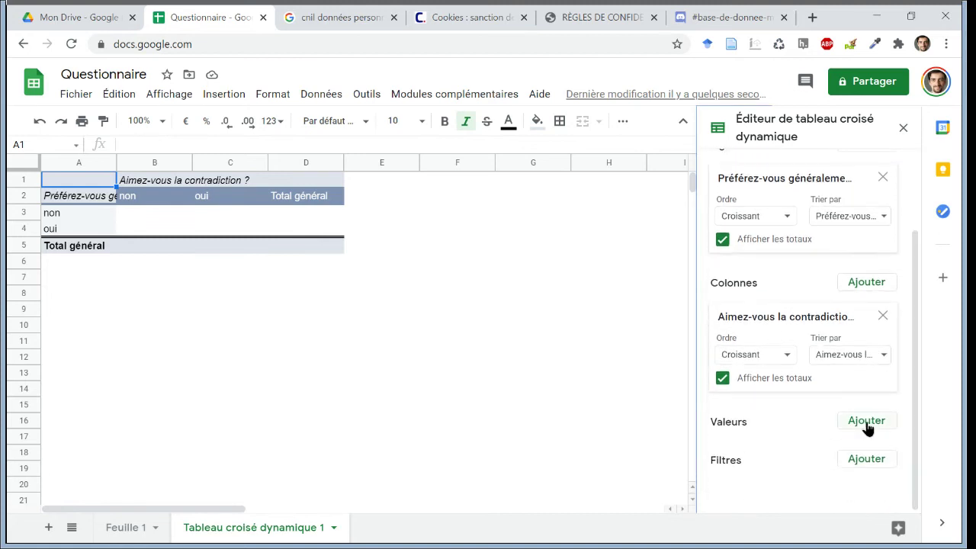
left_click(866, 424)
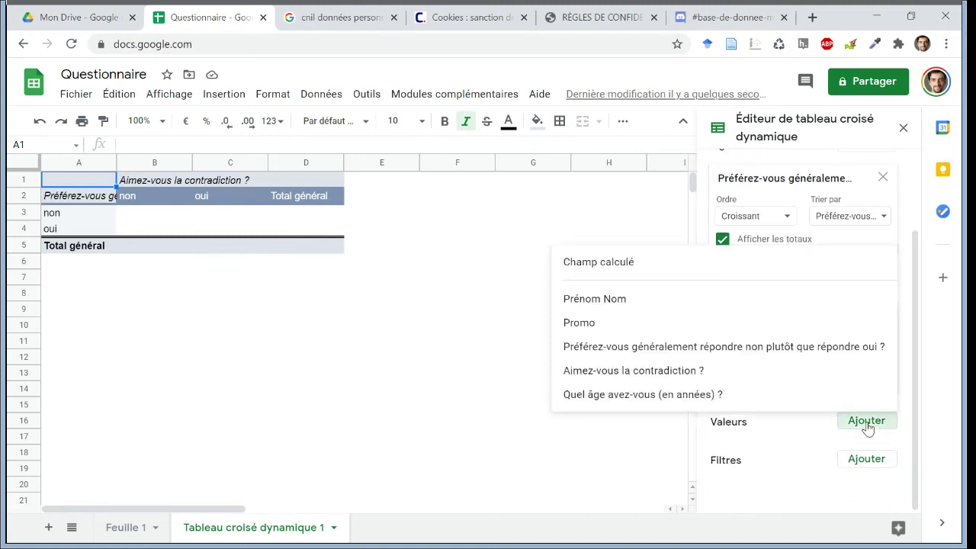
left_click(728, 358)
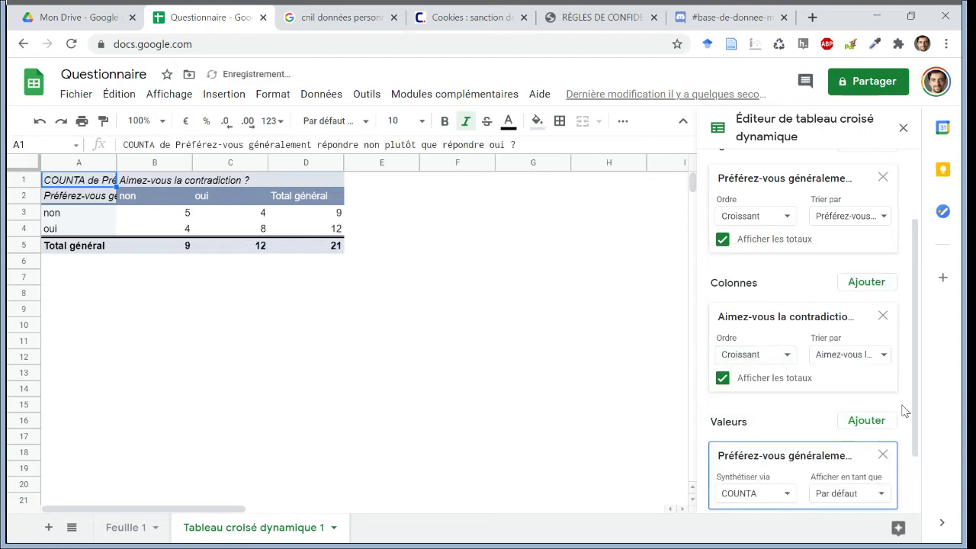
scroll(876, 420, "down", 2)
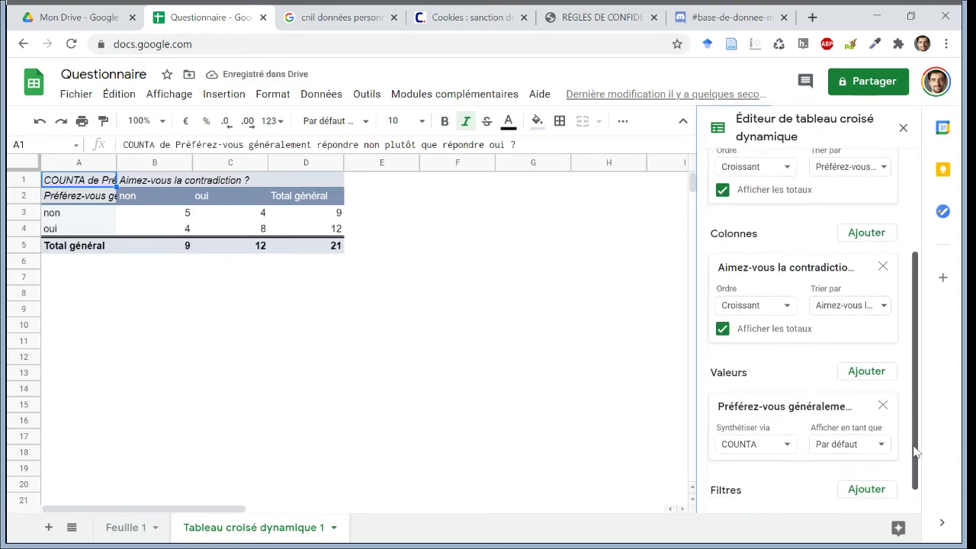
left_click(780, 436)
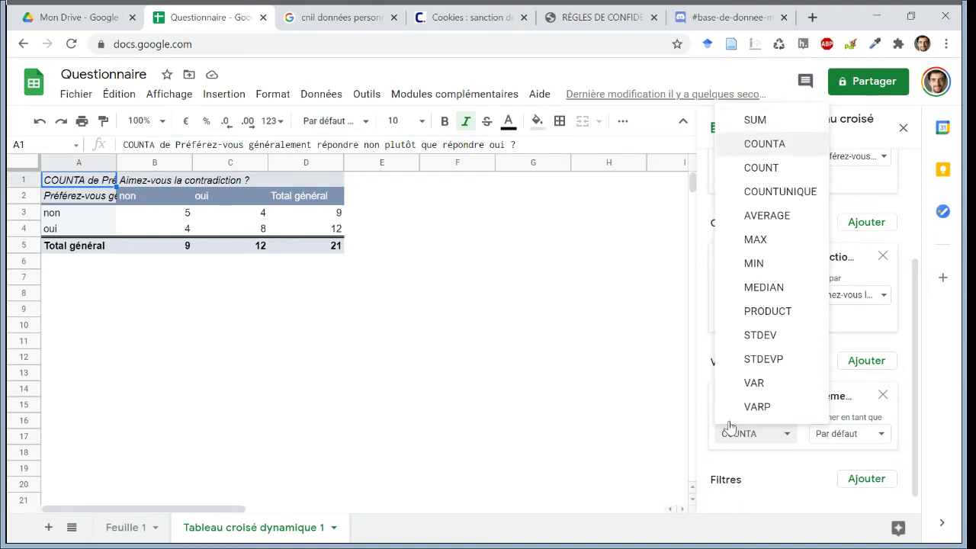
left_click(720, 465)
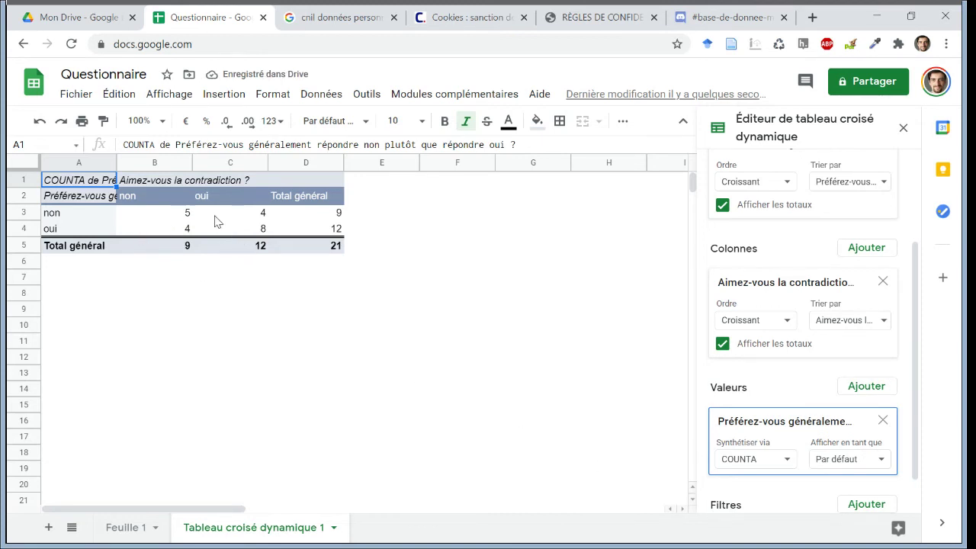
Step: Insert a column chart from the pivot table range A2:C4 and place it below the table
left_click_drag(246, 231, 109, 197)
left_click(212, 98)
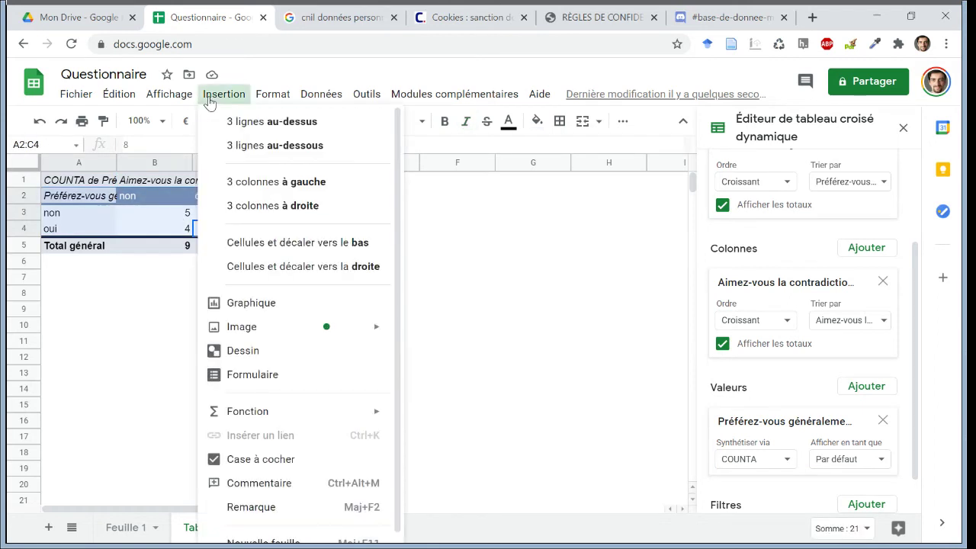
left_click(264, 311)
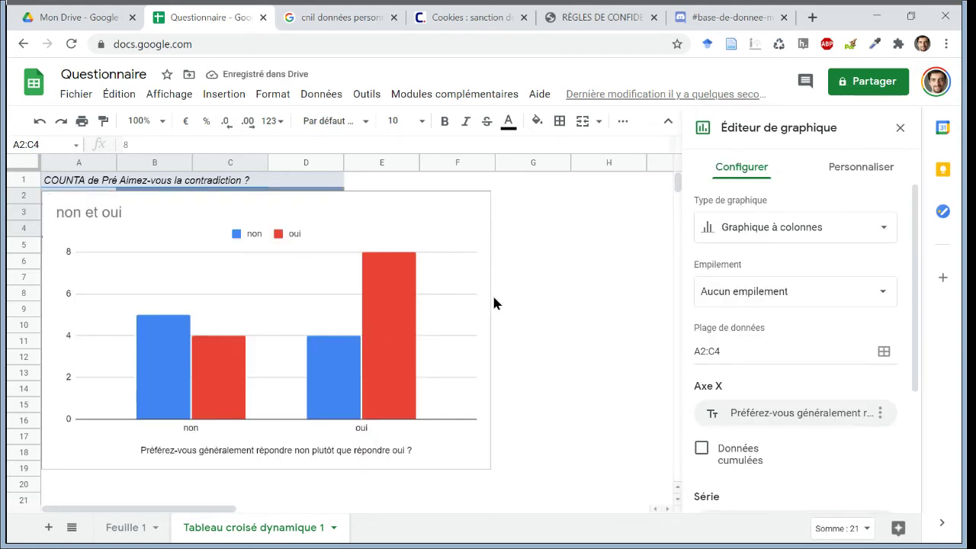
left_click_drag(428, 232, 437, 308)
scroll(412, 221, "down", 1)
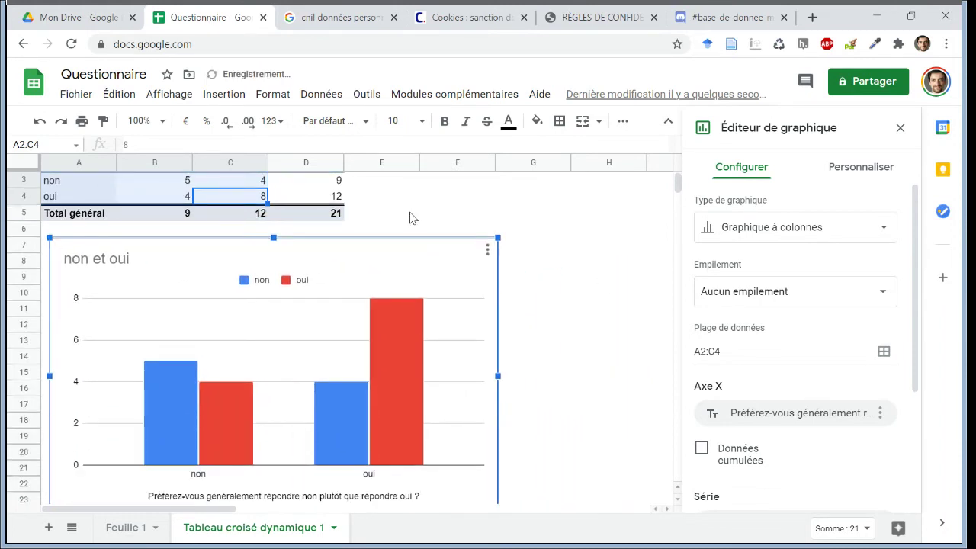
left_click(381, 213)
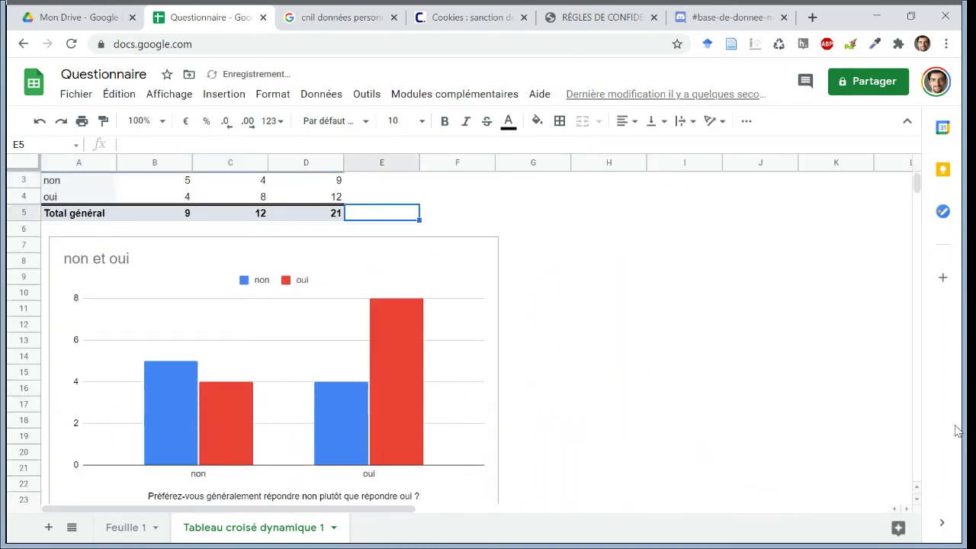
Step: Add a pivot table filter on "Préférez-vous généralement répondre non plutôt que répondre oui ?" that keeps only non
left_click(303, 203)
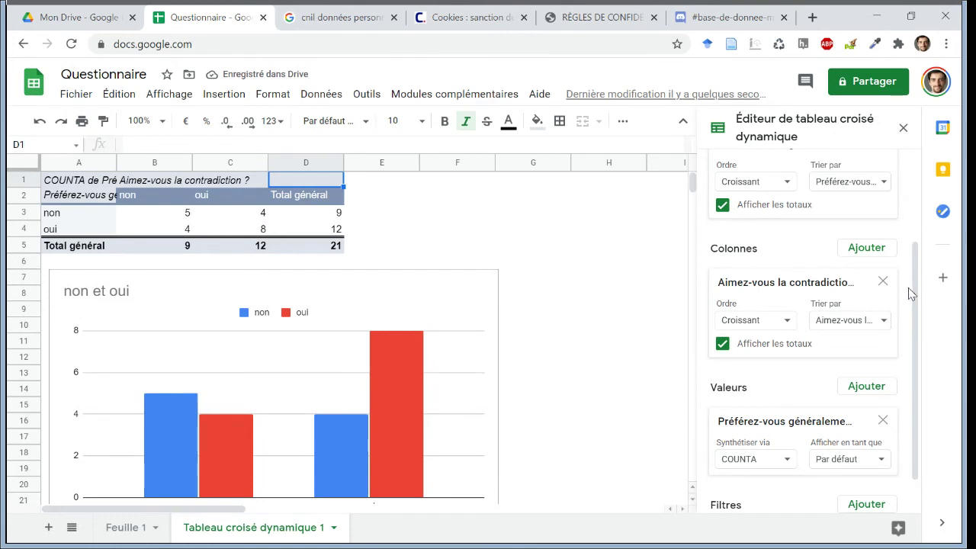
scroll(907, 366, "down", 1)
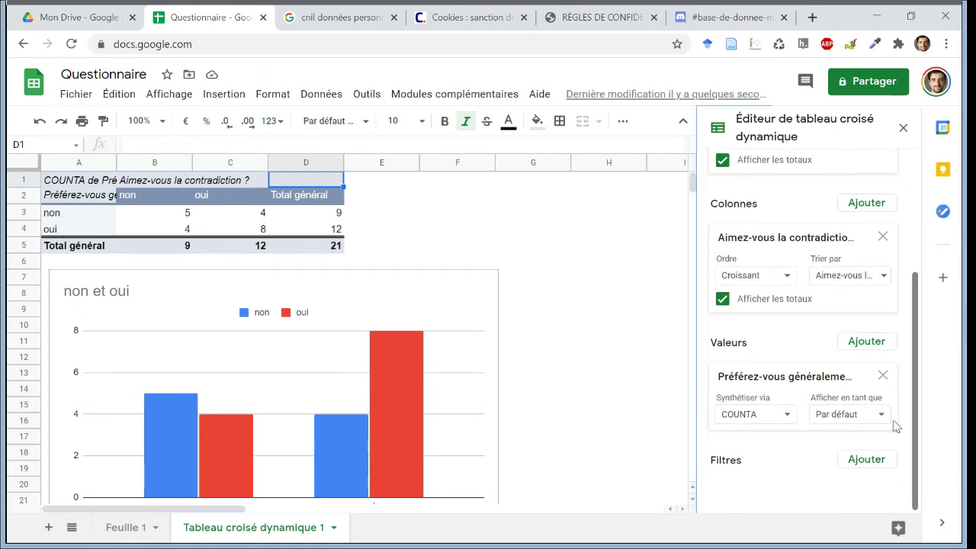
left_click(869, 458)
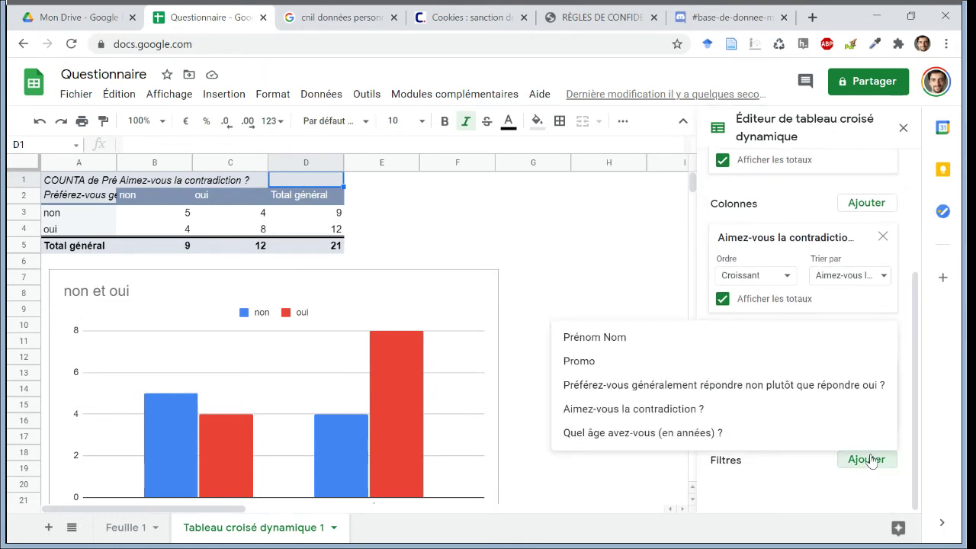
left_click(732, 384)
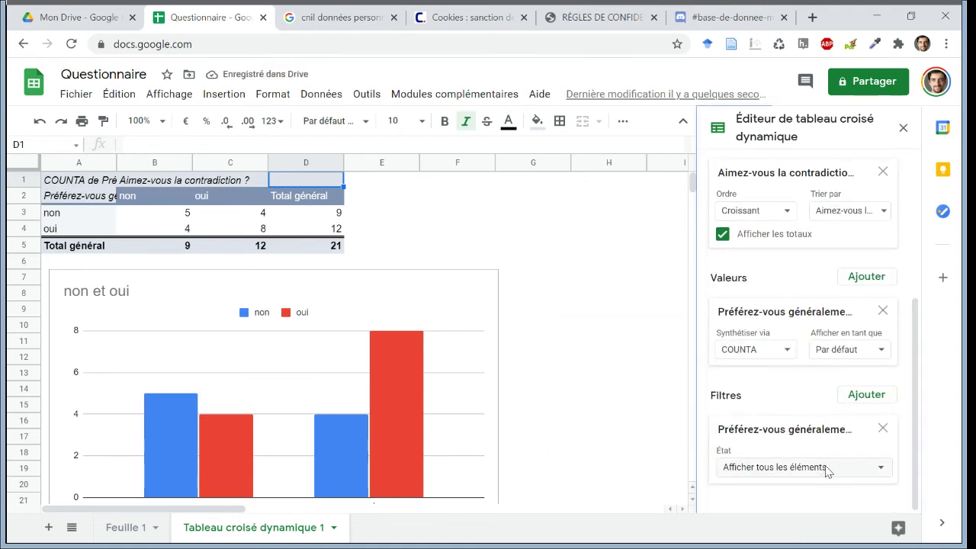
left_click(823, 467)
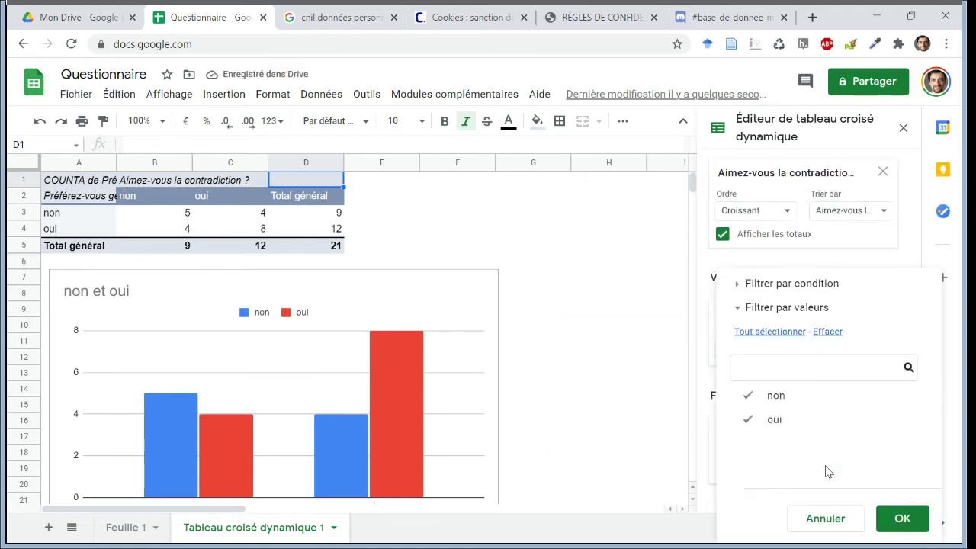
left_click(776, 420)
left_click(893, 516)
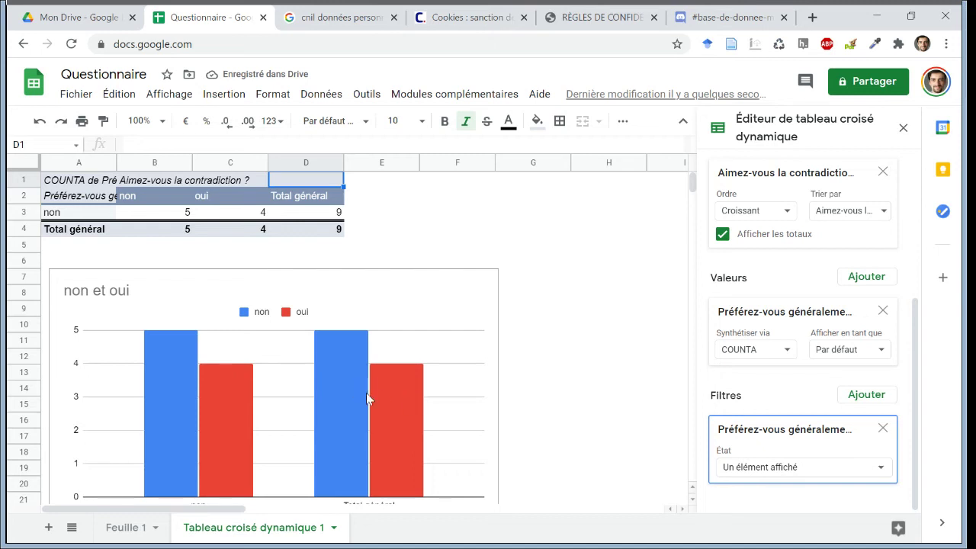
Step: Shorten the chart's data range so that it excludes the "Total général" row of the pivot table
left_click(288, 344)
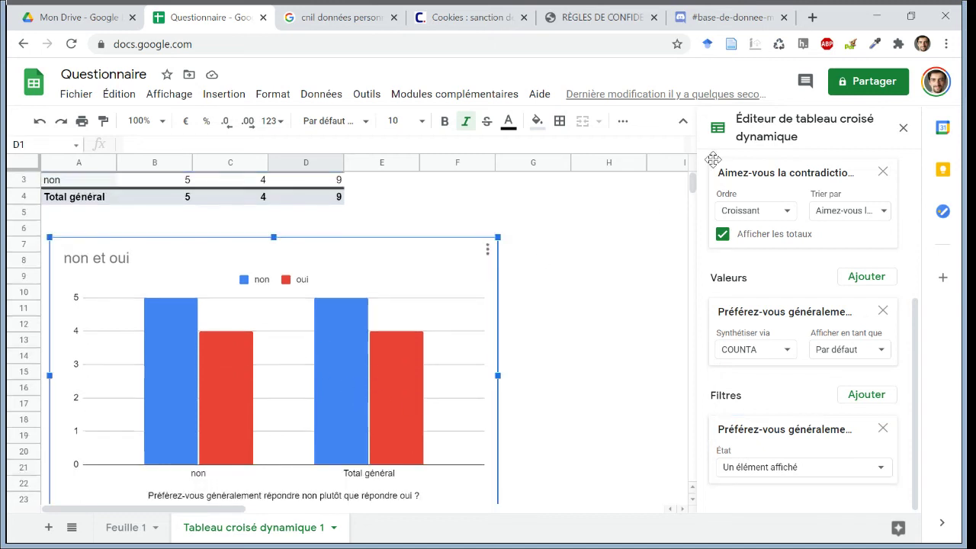
left_click(902, 131)
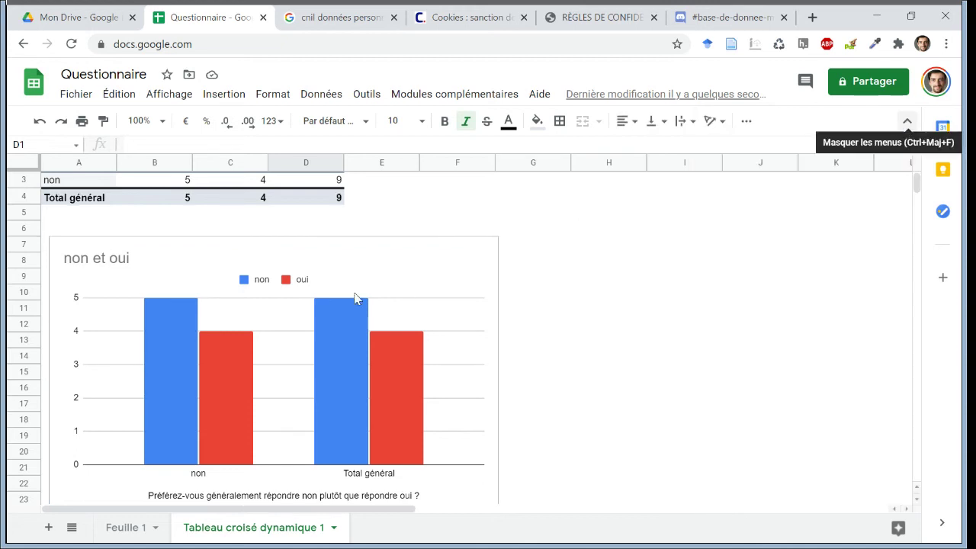
left_click(352, 294)
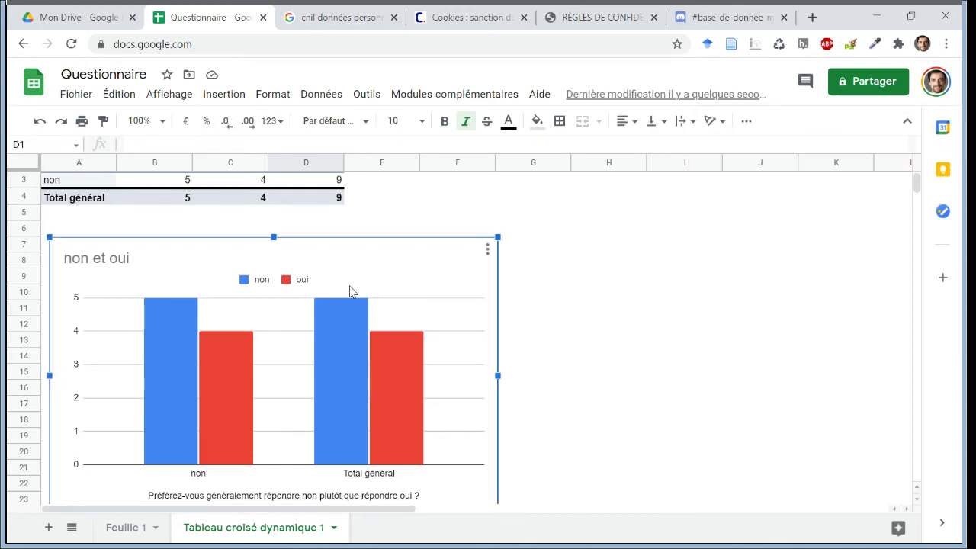
double_click(350, 292)
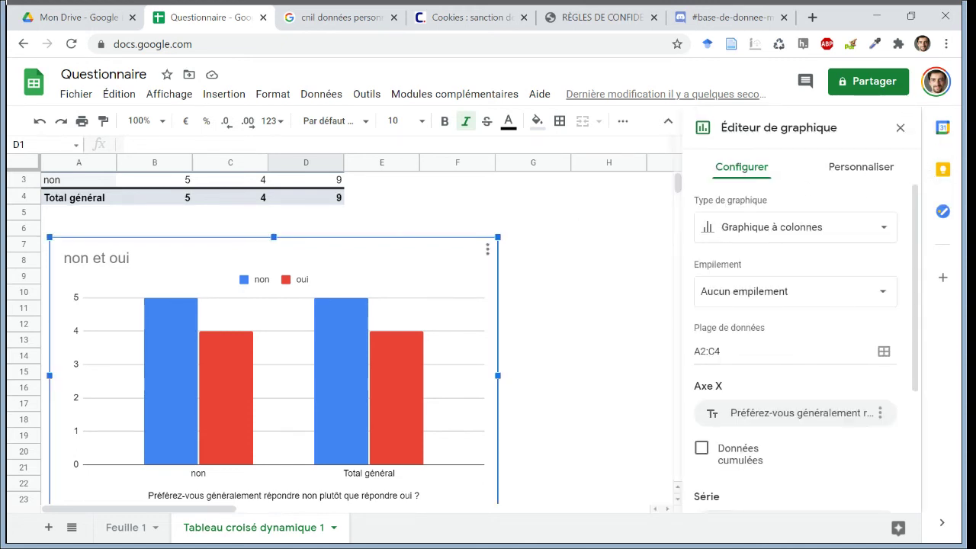
left_click(720, 351)
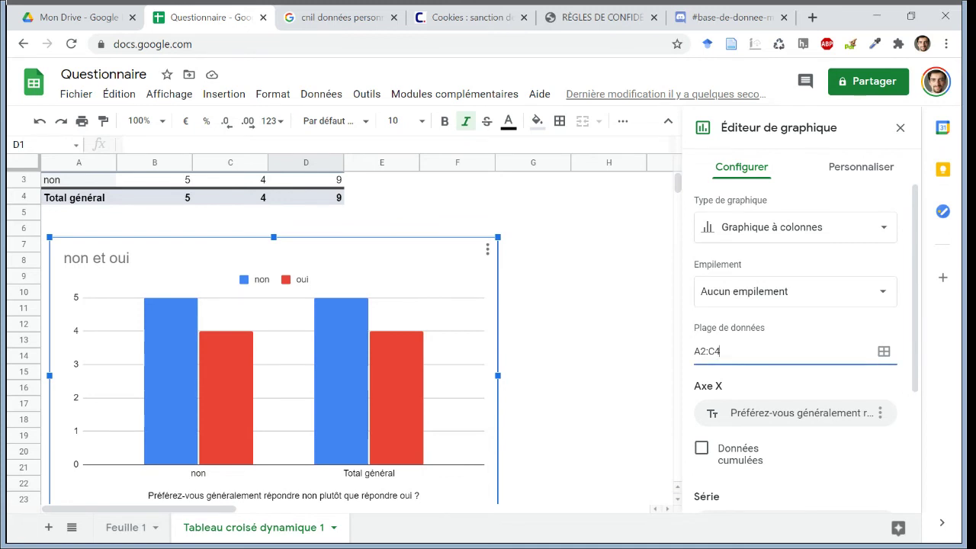
left_click(534, 258)
key("Up")
key("Up")
key("Up")
key("Up")
key("Up")
key("Up")
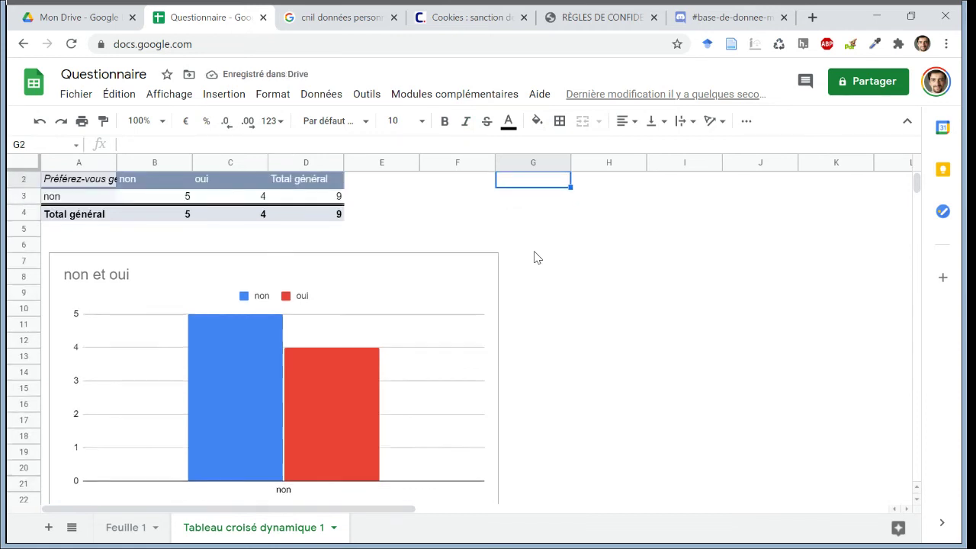
Step: Turn off the totals for the pivot table's row field "Préférez-vous généralement répondre non plutôt que répondre oui ?"
left_click(241, 216)
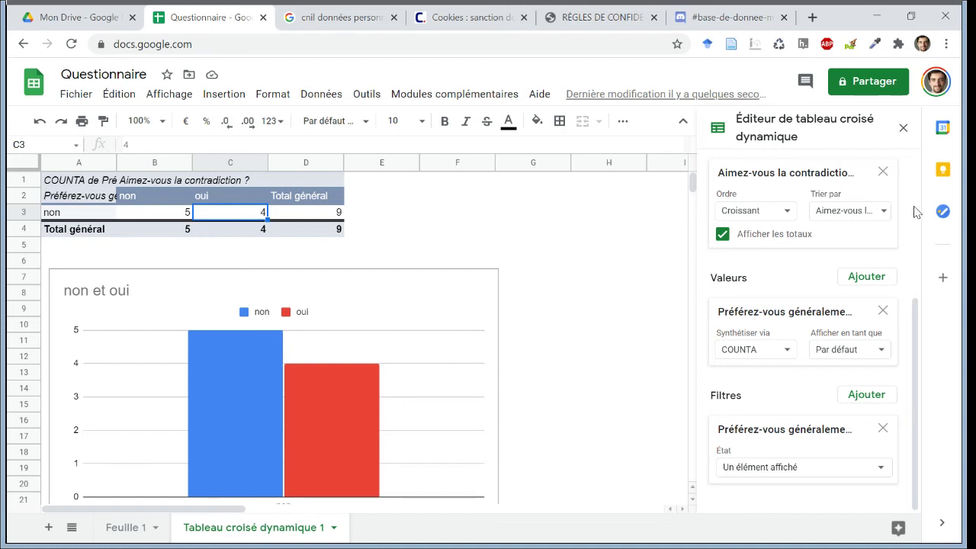
left_click_drag(918, 213, 918, 245)
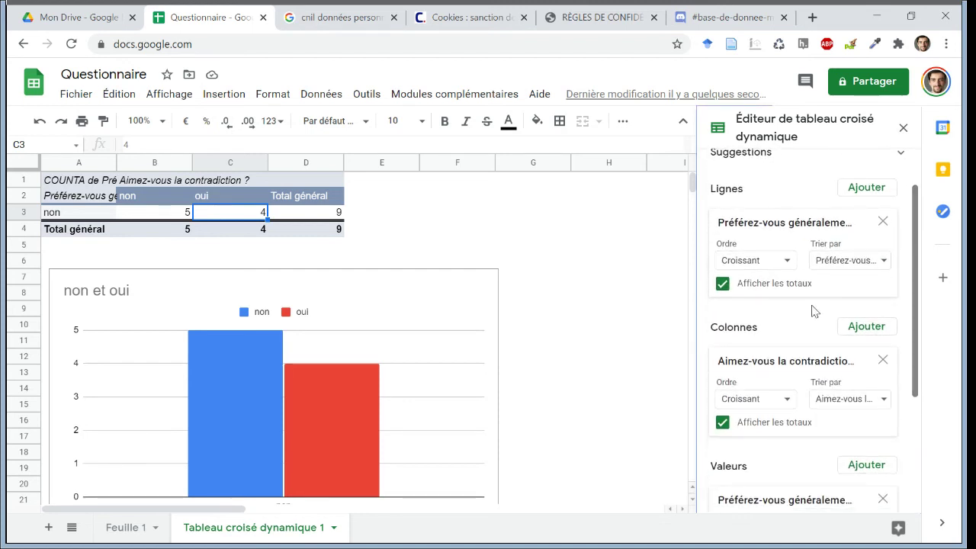
left_click(722, 285)
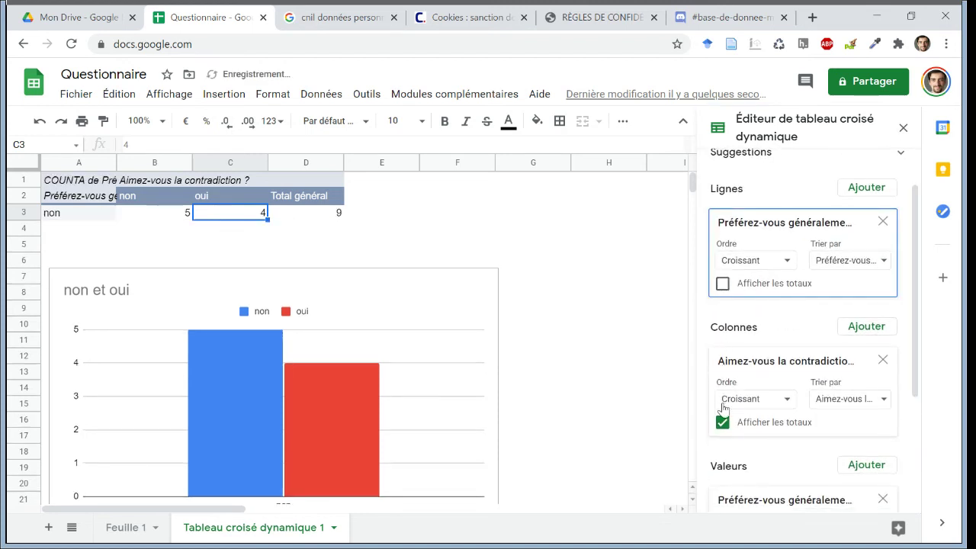
Step: Turn off the totals for the pivot table's column field "Aimez-vous la contradiction ?"
left_click(722, 424)
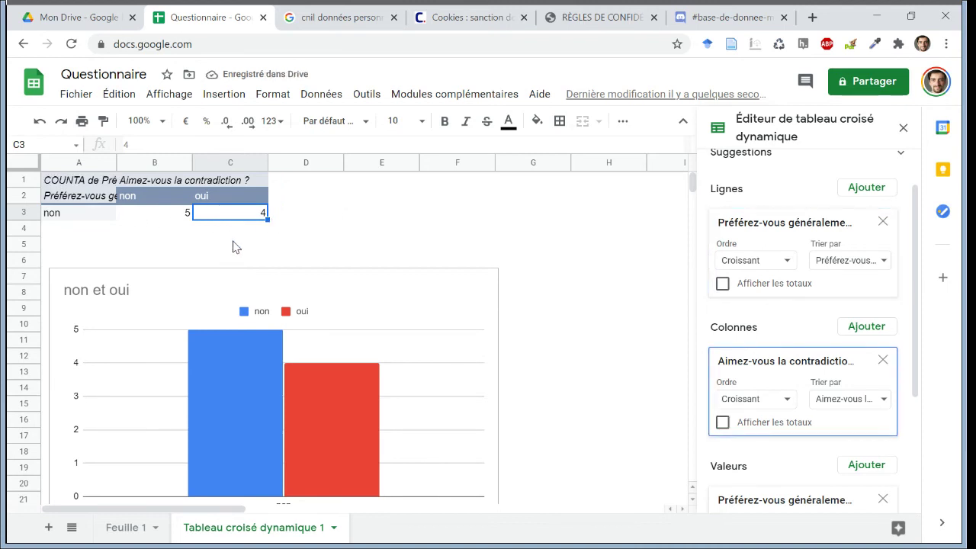
left_click(233, 245)
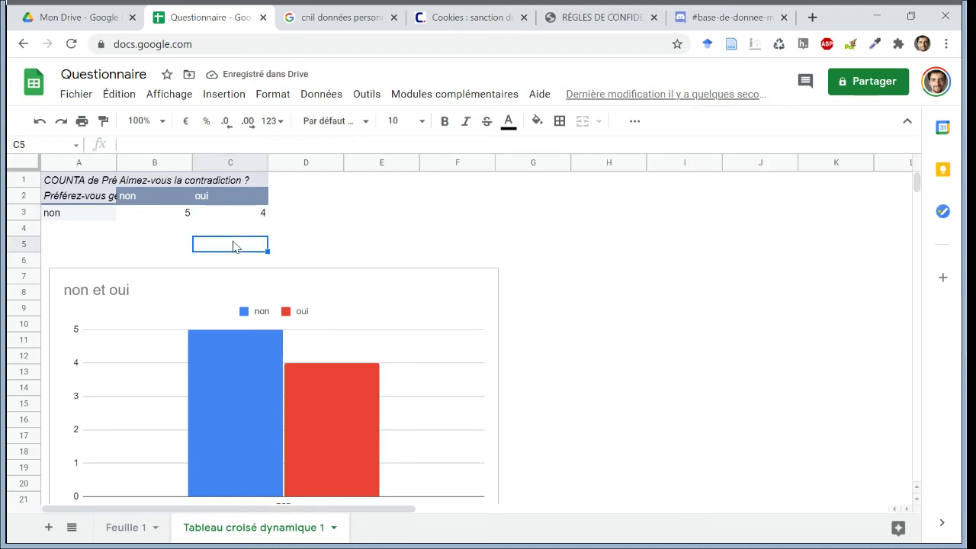
Step: Create another pivot table on a new sheet from columns A to E of Feuille 1
left_click(126, 527)
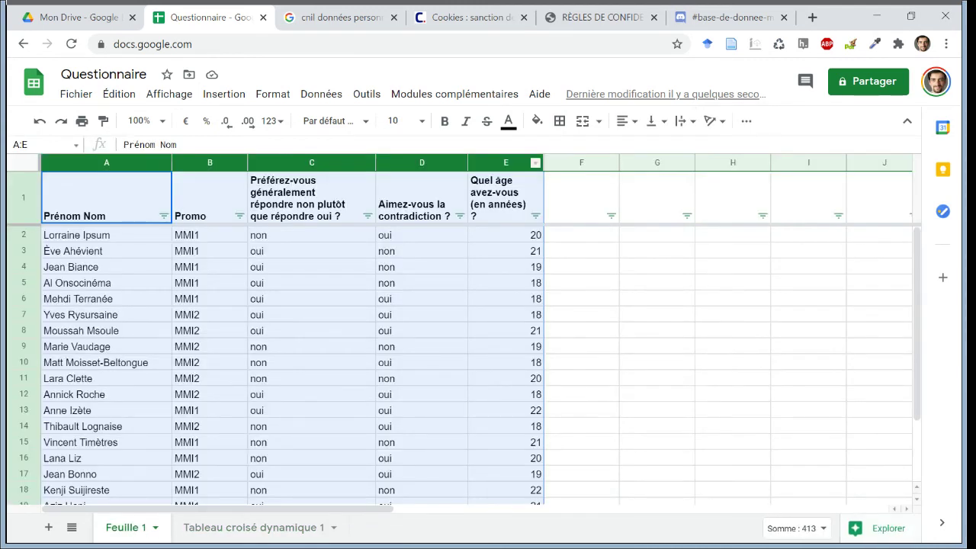
left_click(490, 191)
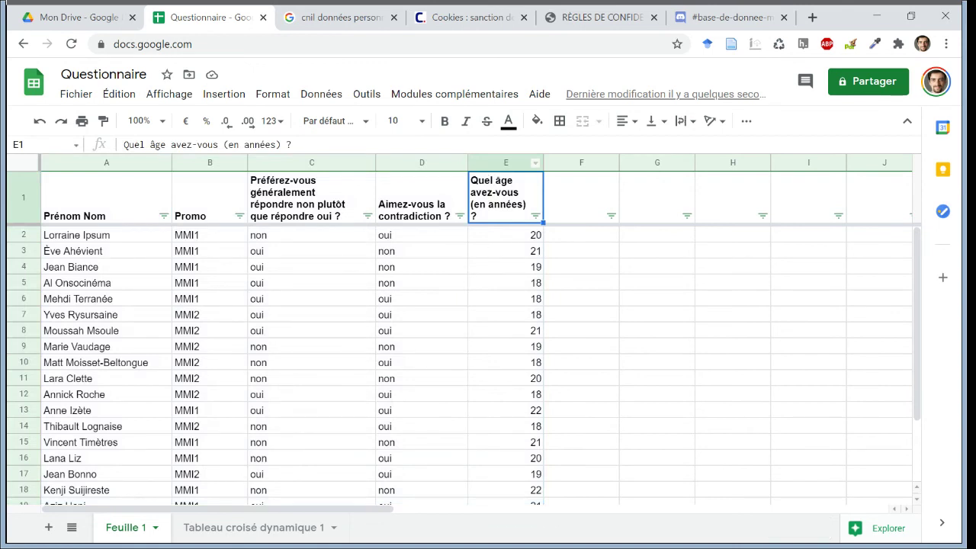
left_click_drag(505, 162, 107, 162)
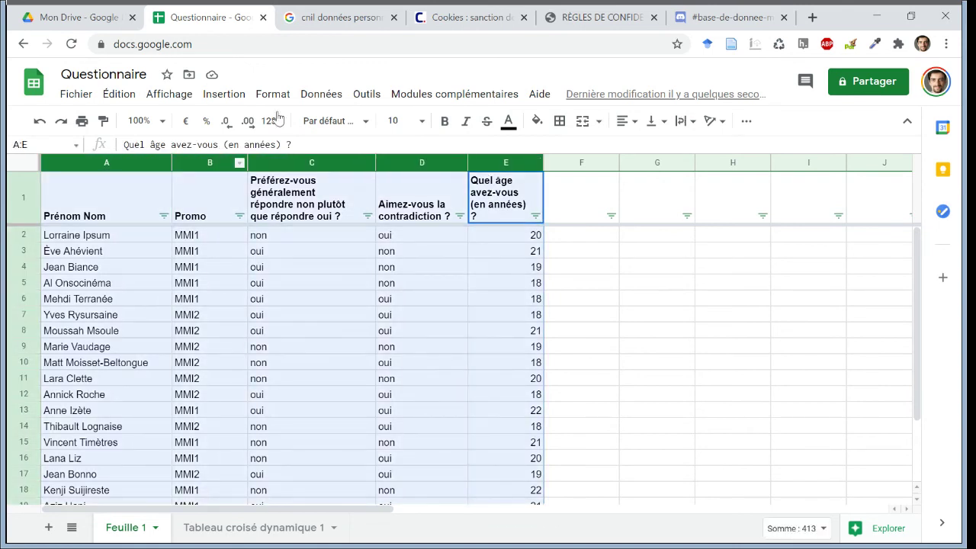
left_click(328, 93)
left_click(412, 372)
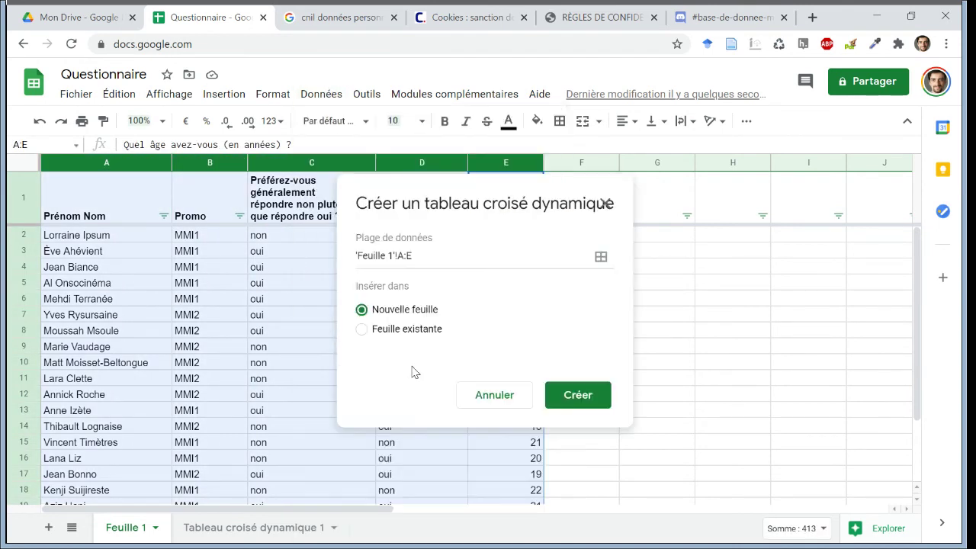
left_click(562, 396)
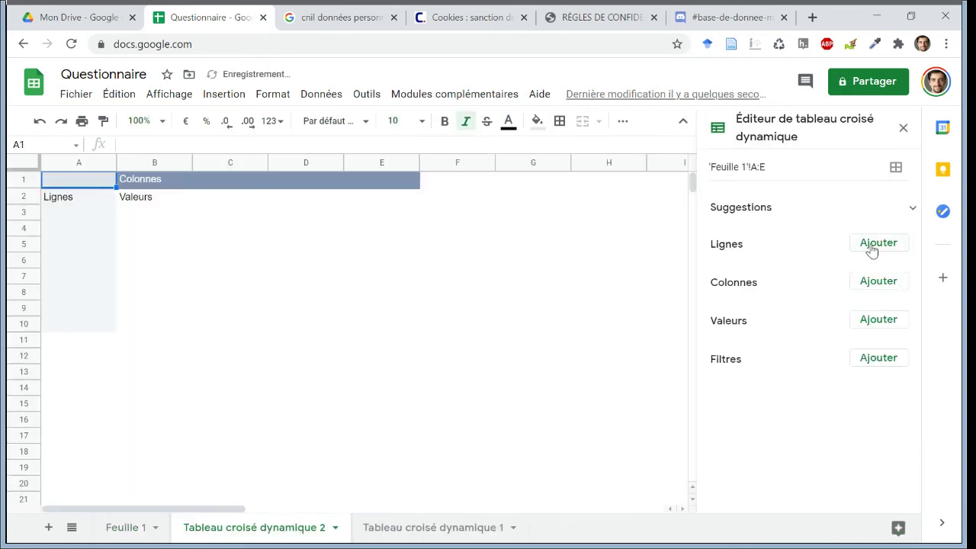
Step: Add "Préférez-vous généralement répondre non plutôt que répondre oui ?" to the pivot table's rows and "Quel âge avez-vous (en années) ?" to its values
left_click(868, 244)
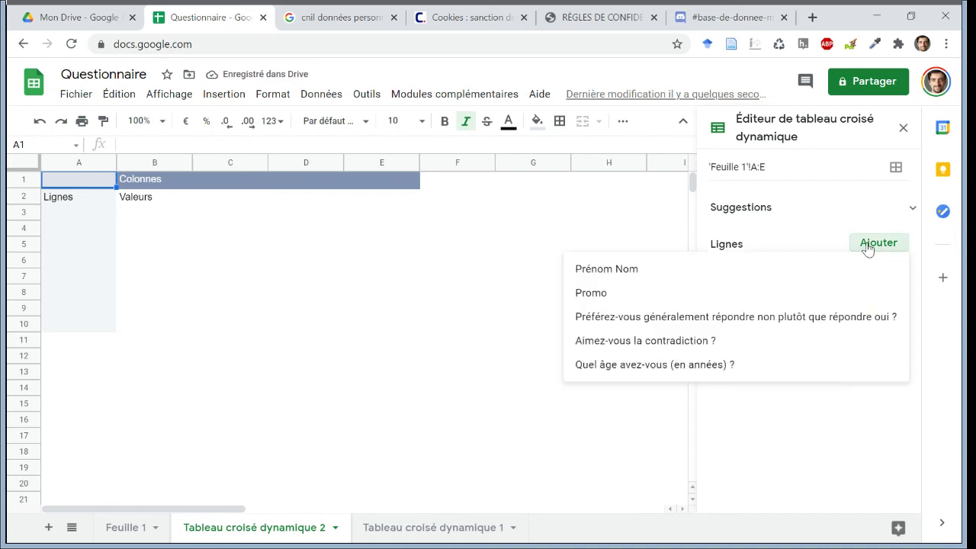
left_click(777, 317)
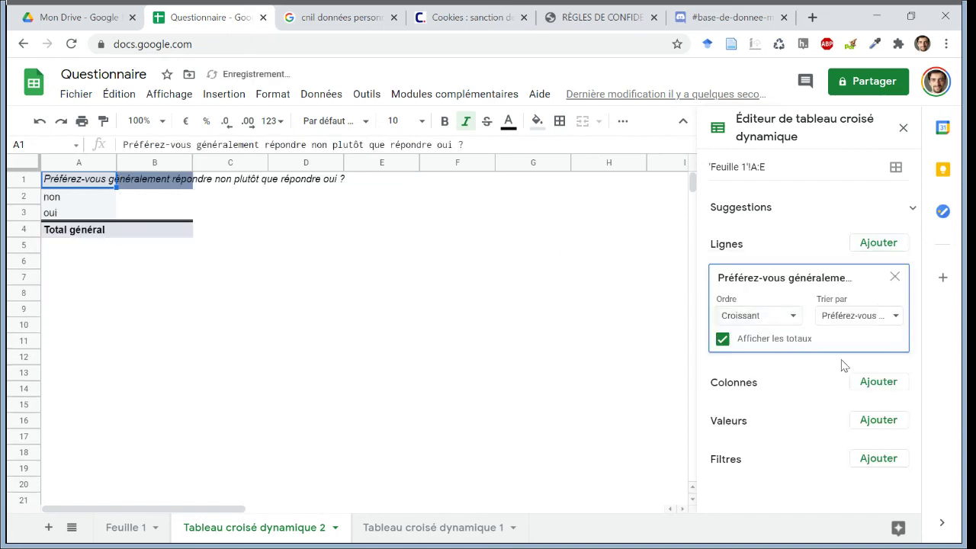
left_click(878, 420)
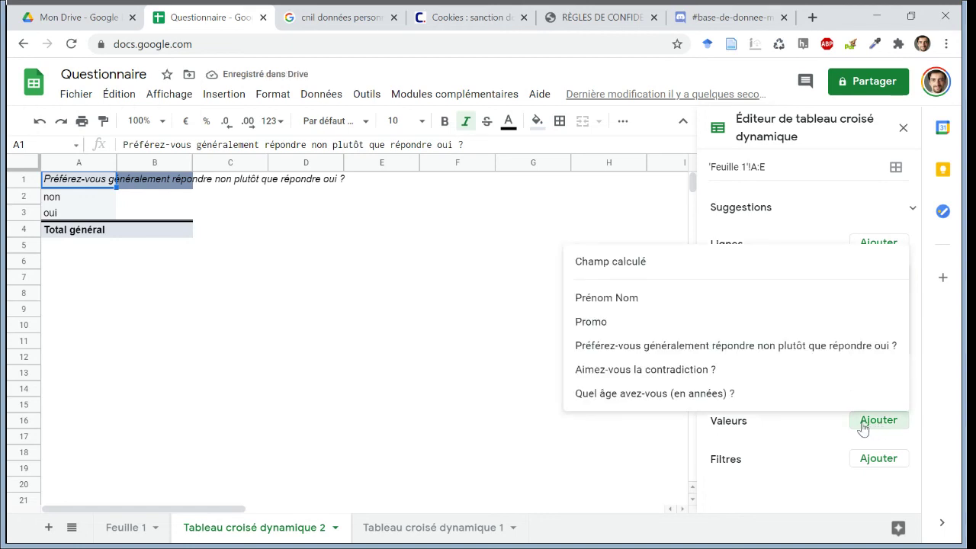
left_click(808, 400)
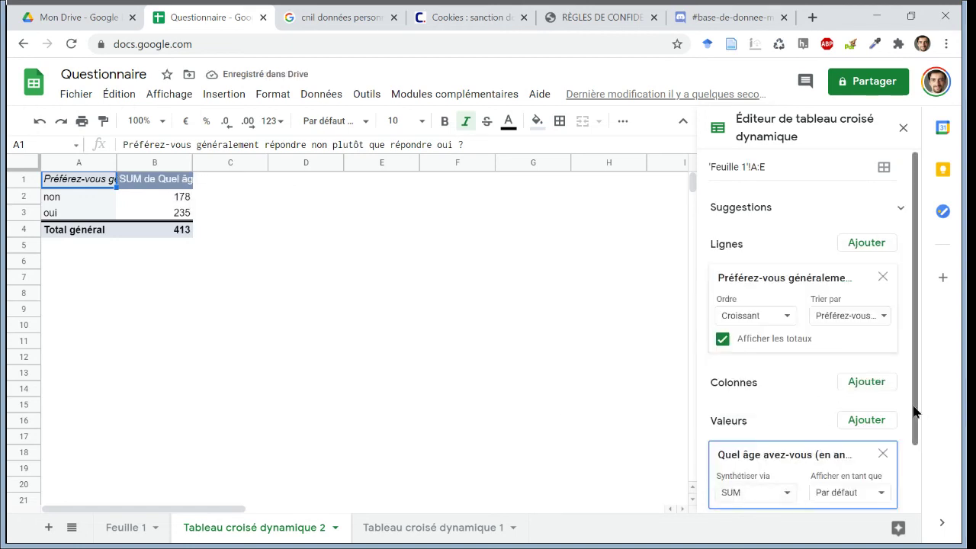
Step: Summarise the pivot table's age values with AVERAGE instead of a sum
scroll(914, 412, "down", 2)
left_click(786, 441)
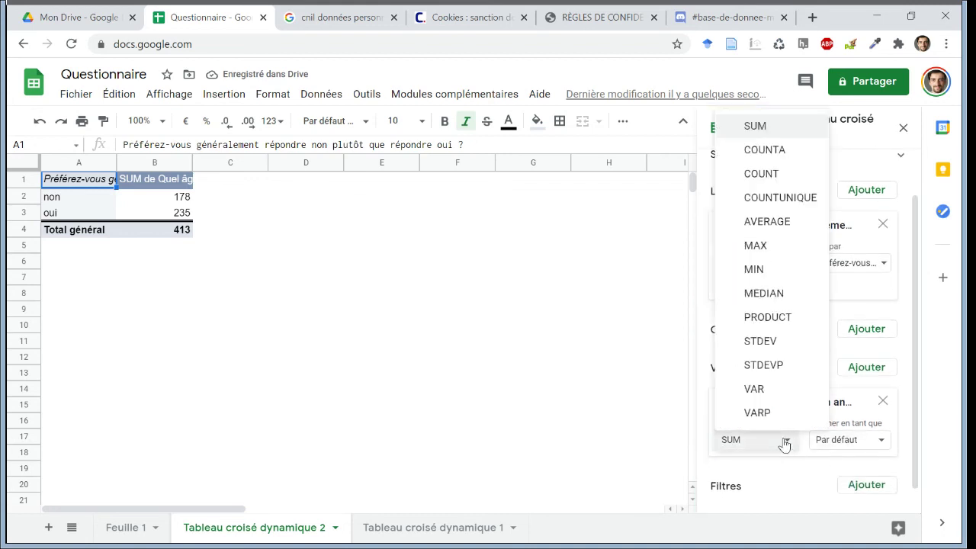
left_click(761, 223)
left_click(315, 329)
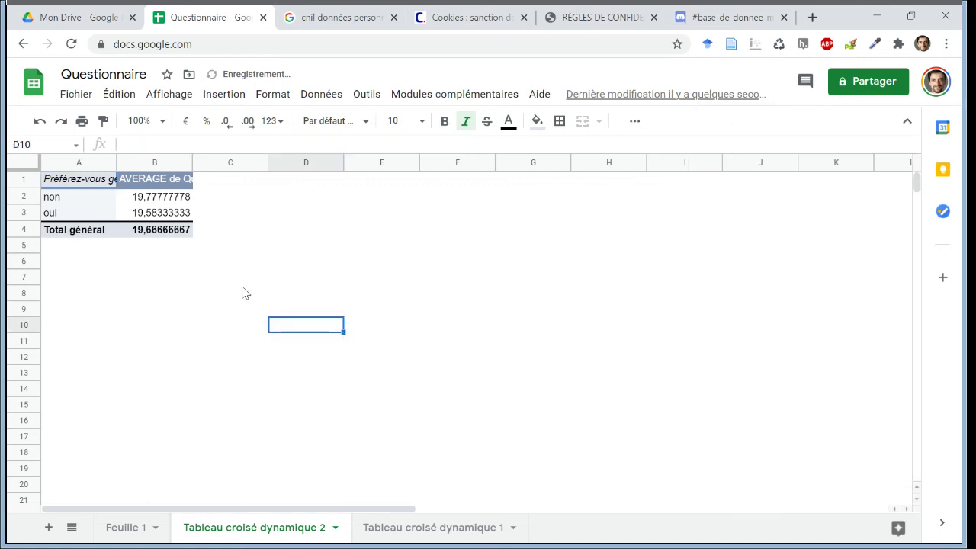
left_click(293, 313)
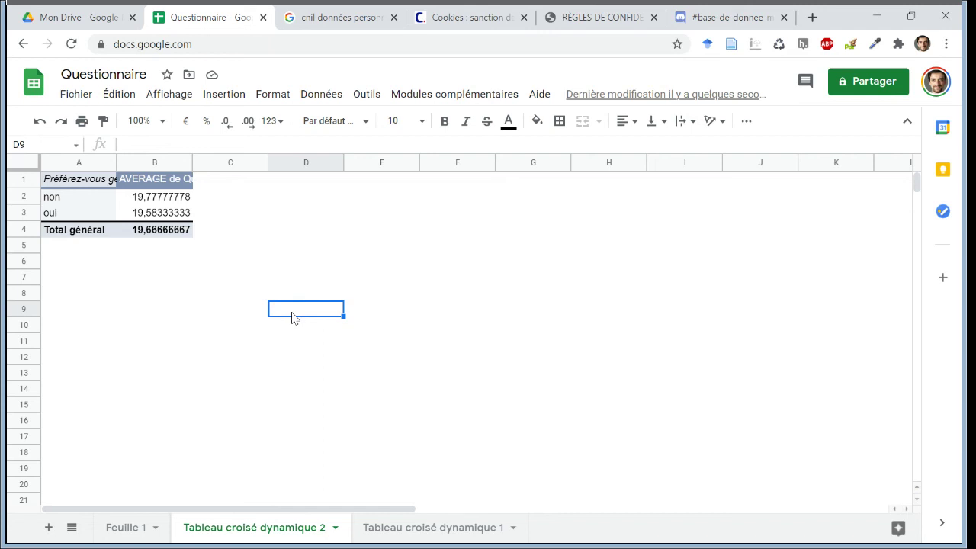
Step: Return to the questionnaire answers on Feuille 1 and clear the column selection by selecting cell C11
left_click(125, 527)
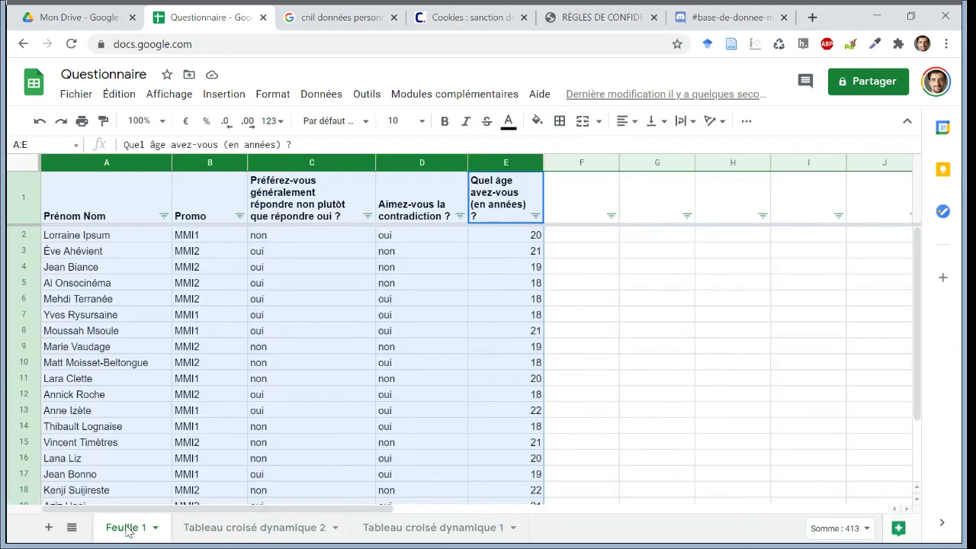
left_click(278, 377)
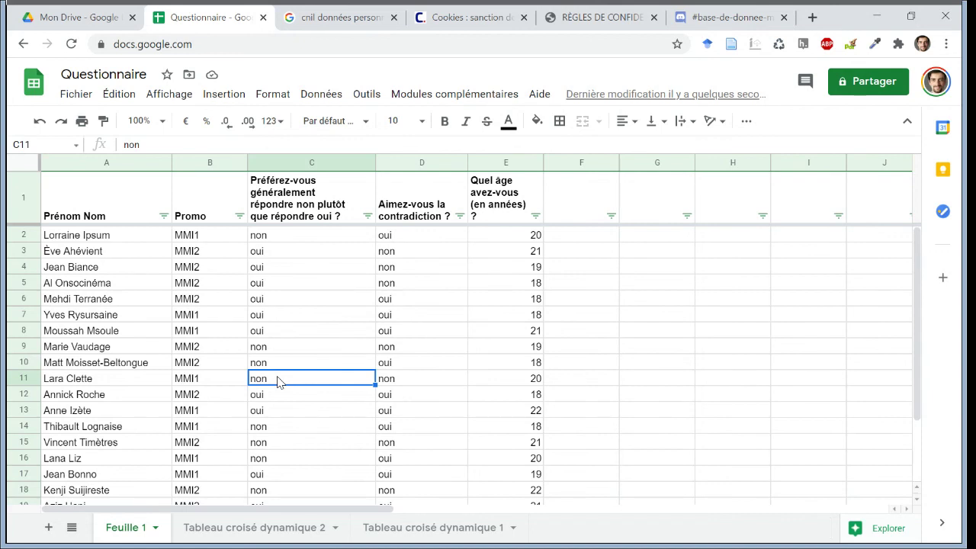